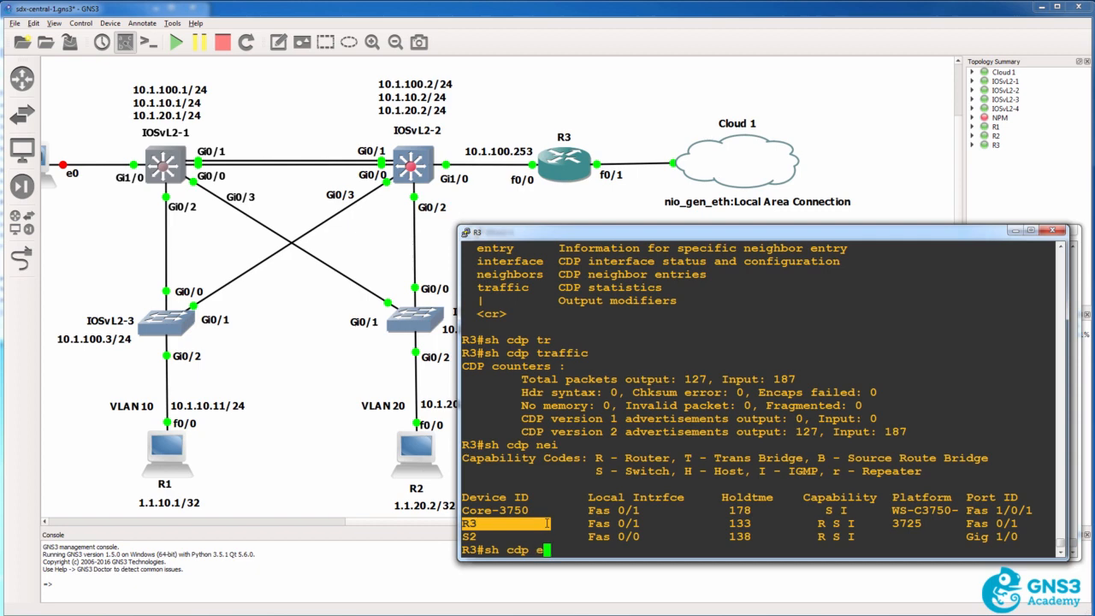
Display the CDP entry for R2, followed by the CDP entry for R3, on router R3
text(R2)
key(Return)
key(Up)
key(BackSpace)
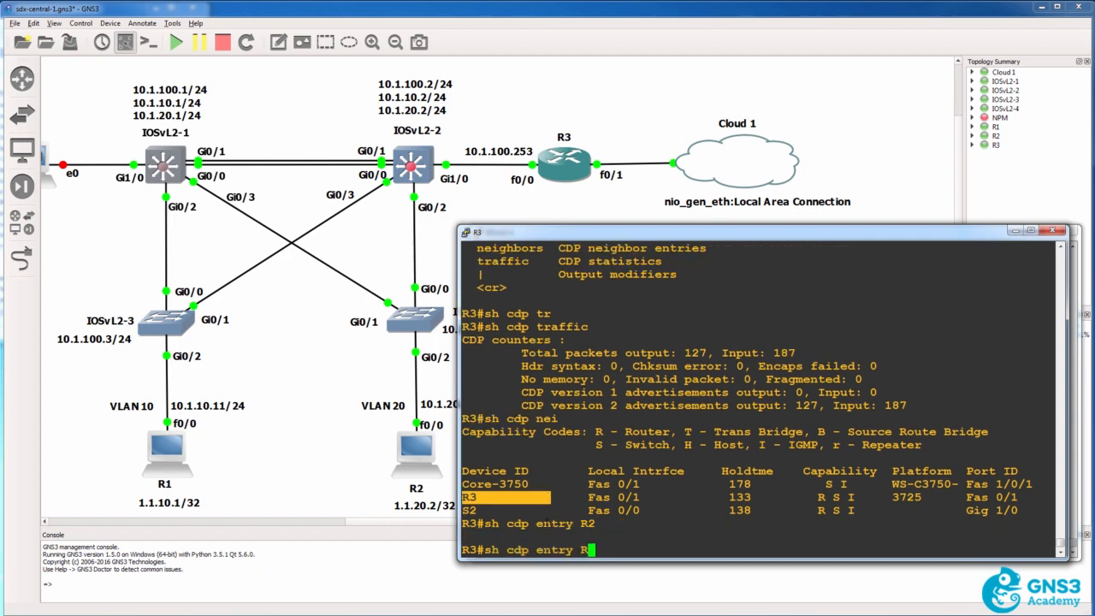
text(3)
key(Return)
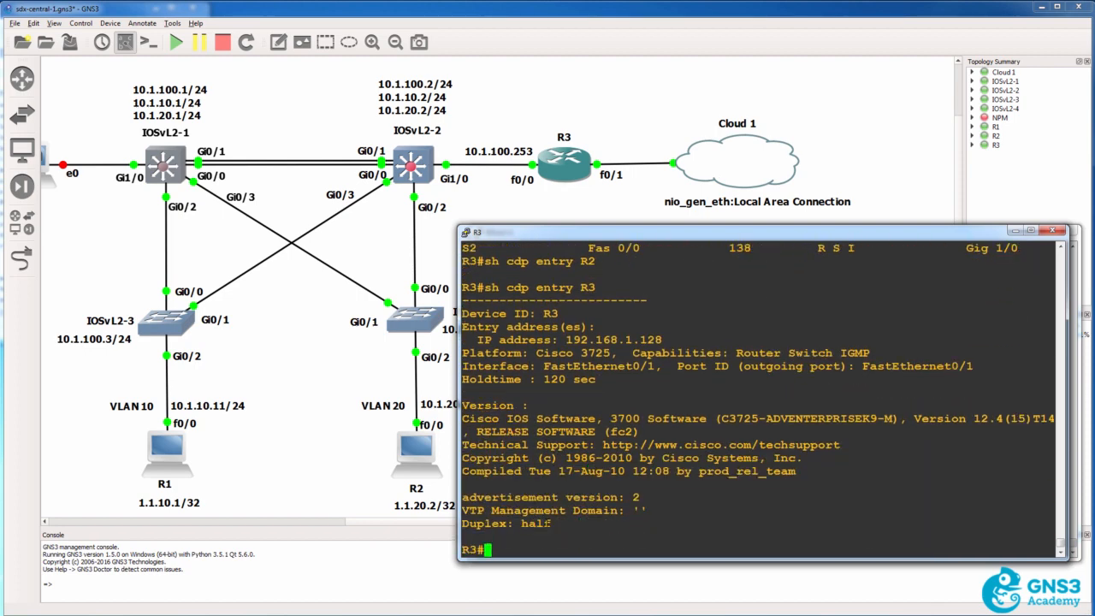
Show R3's IP interface brief and compare the FastEthernet0/1 address with the CDP entry for R3
text(sh ip int brief)
key(Return)
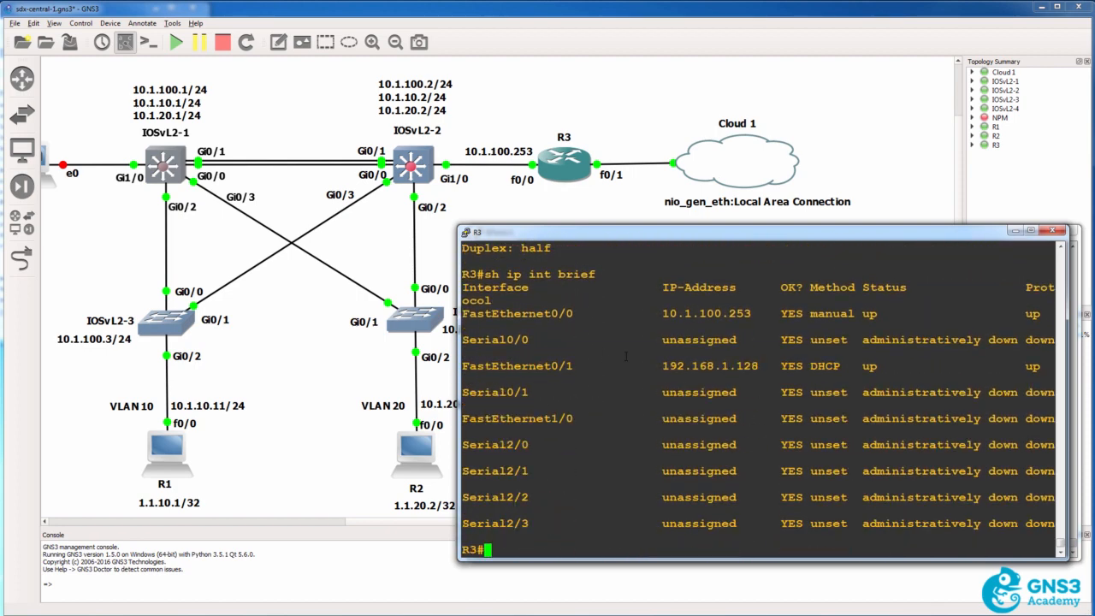
drag(759, 356, 671, 367)
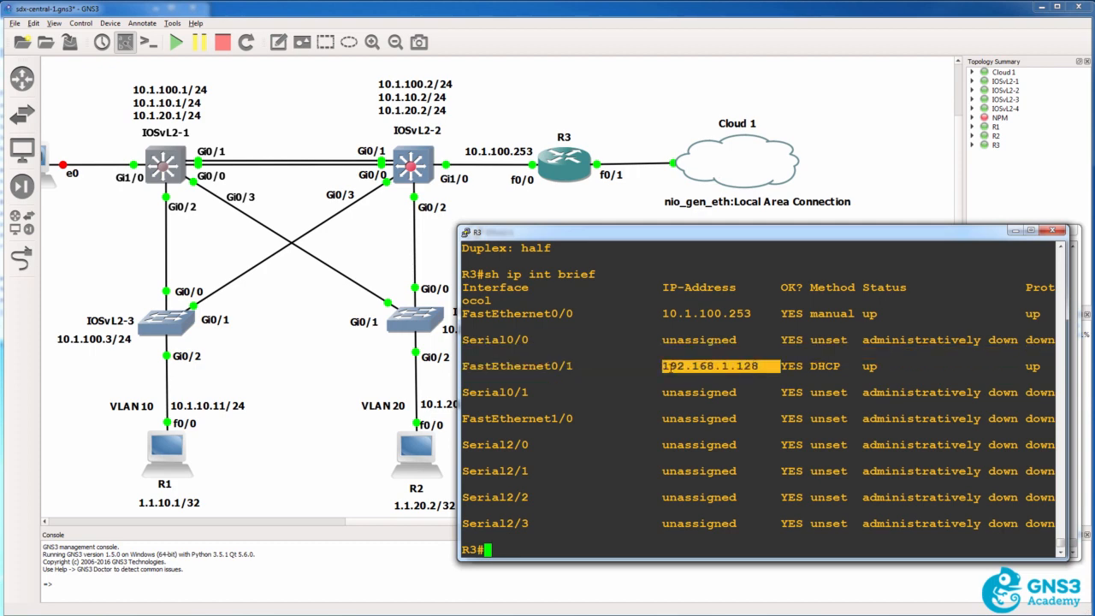
scroll(663, 366, up, 8)
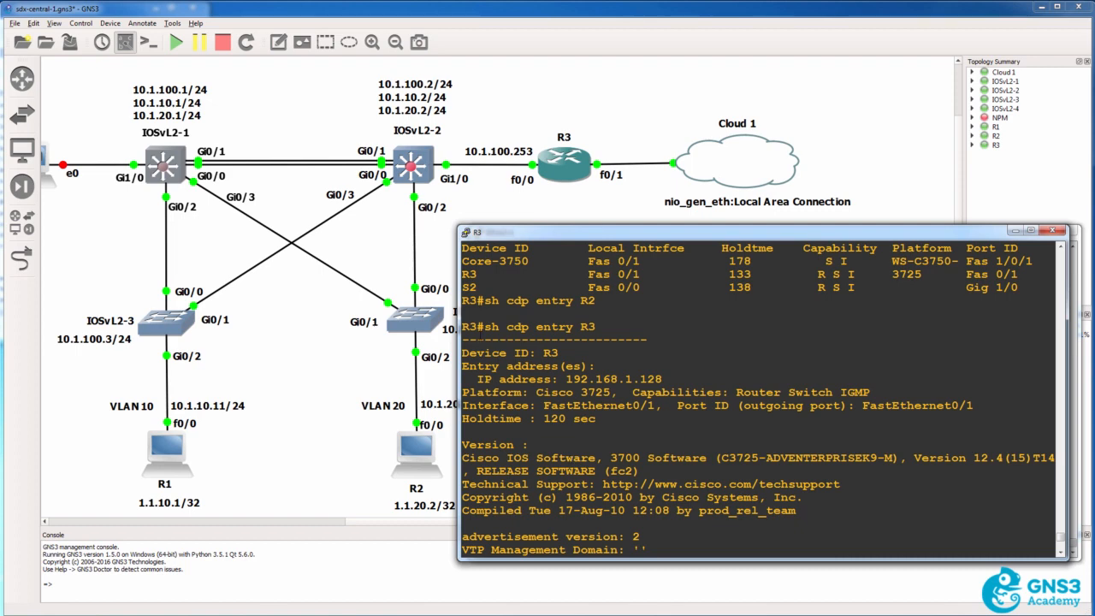
drag(462, 326, 676, 556)
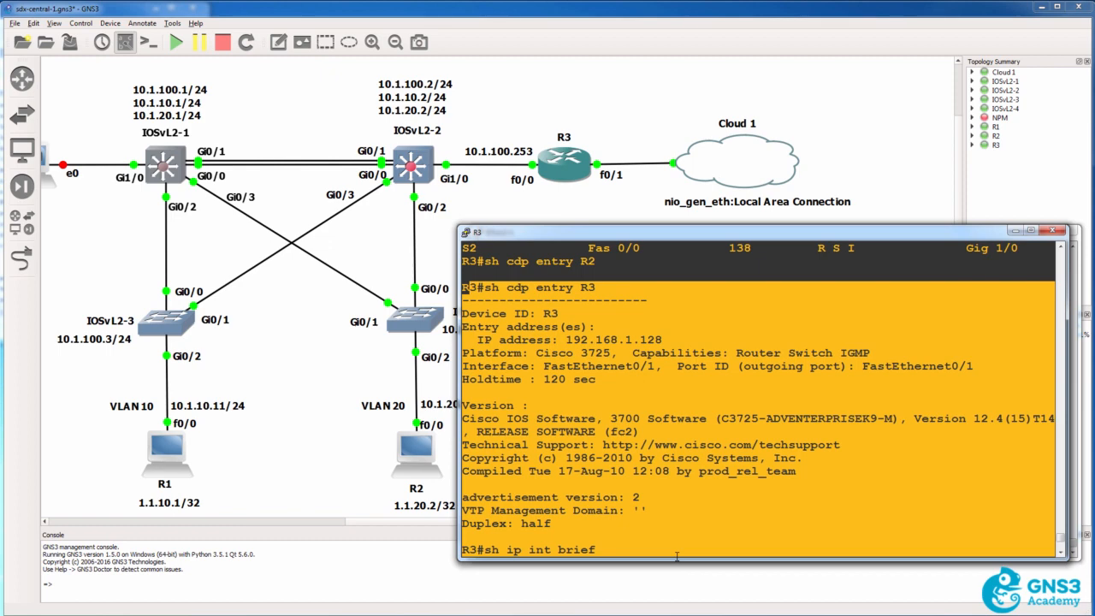
key(Return)
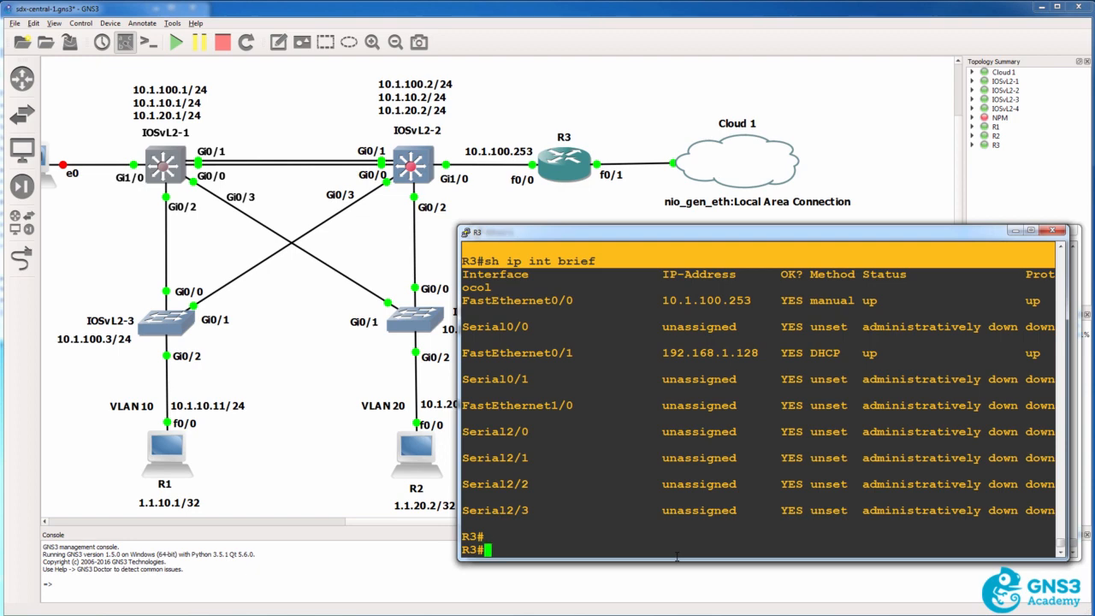
Check R3's global configuration mode for available lldp command options, and return to privileged mode
text(conf t)
key(Return)
text(ll)
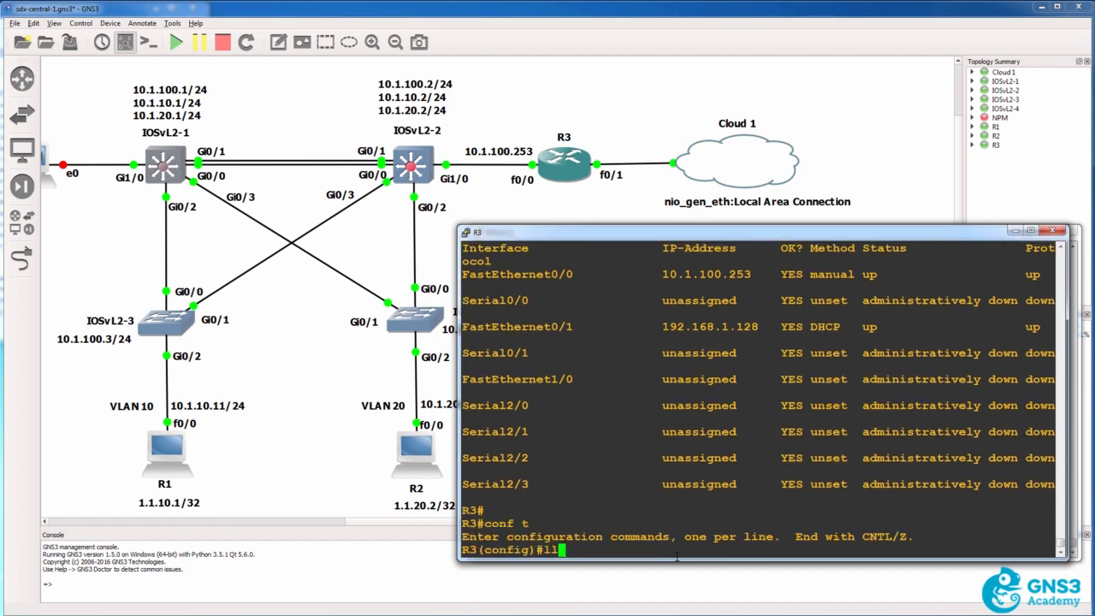
text(dp ?)
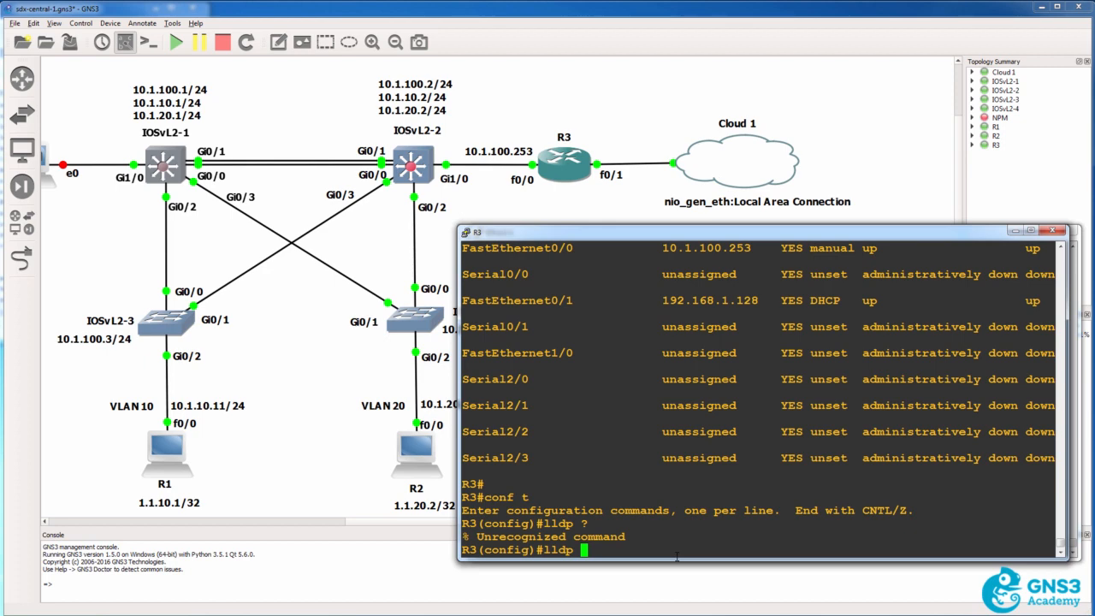
key(BackSpace)
key(BackSpace)
key(BackSpace)
key(BackSpace)
key(BackSpace)
text(end)
key(Return)
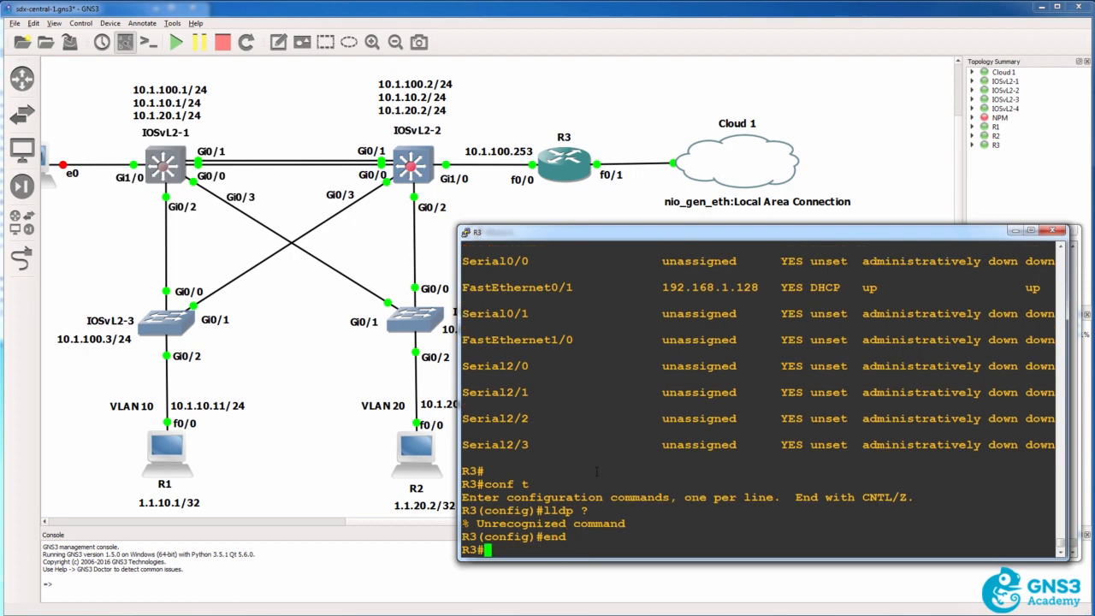
List R3's CDP neighbors and display their details to examine the Core-3750 entry
text(sh cdp nei)
key(Return)
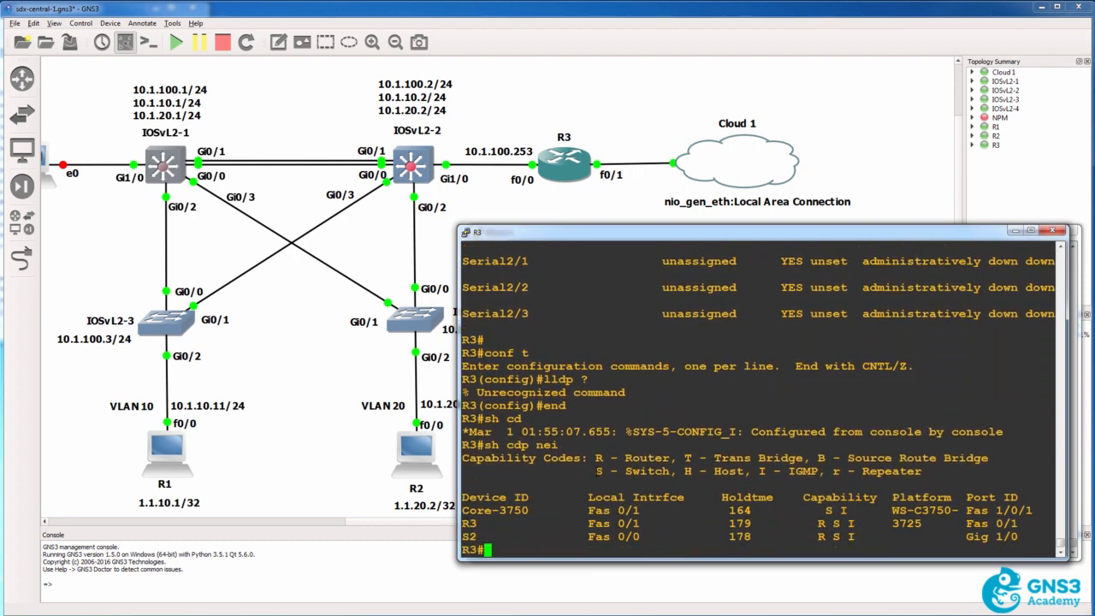
double_click(513, 510)
key(Up)
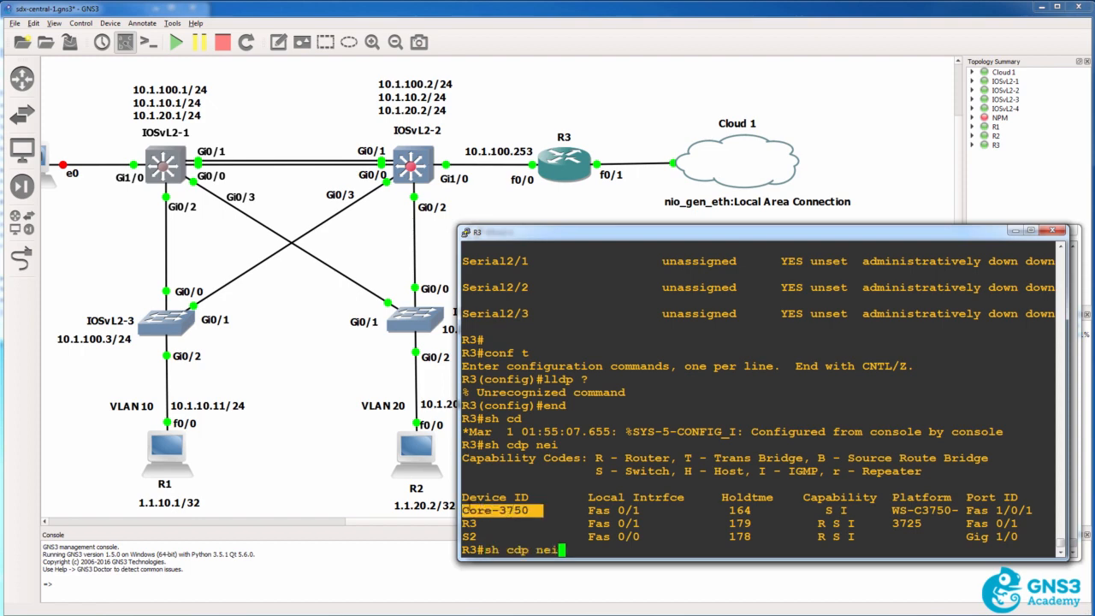
text(d)
key(Return)
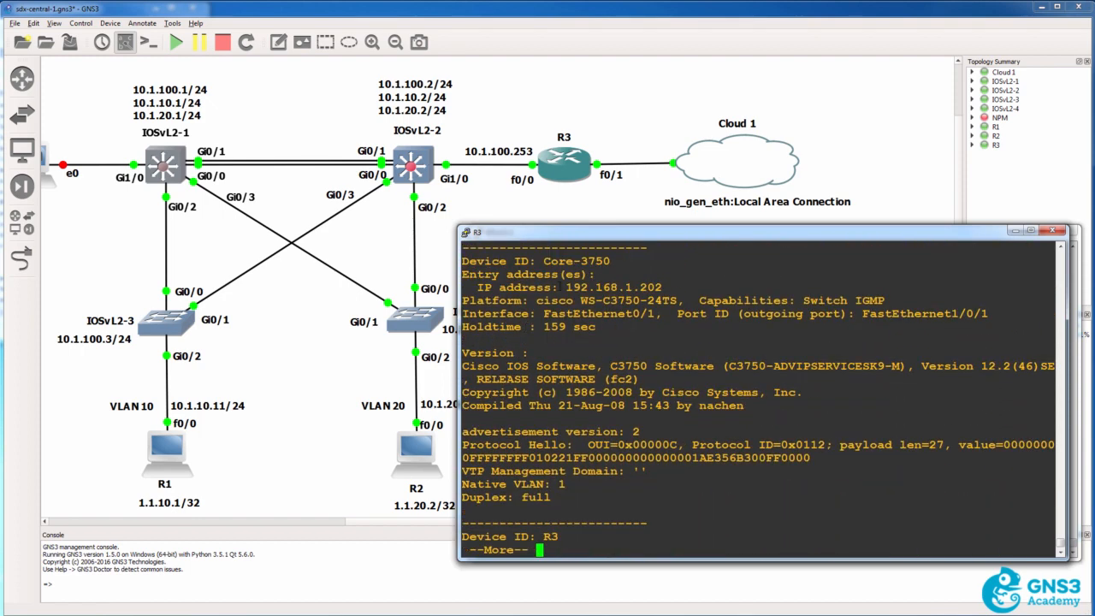
Telnet from R3 to Core-3750 at 192.168.1.202, log in with the access password, and enter privileged mode with the enable password
drag(560, 287, 677, 287)
text(qtelnet)
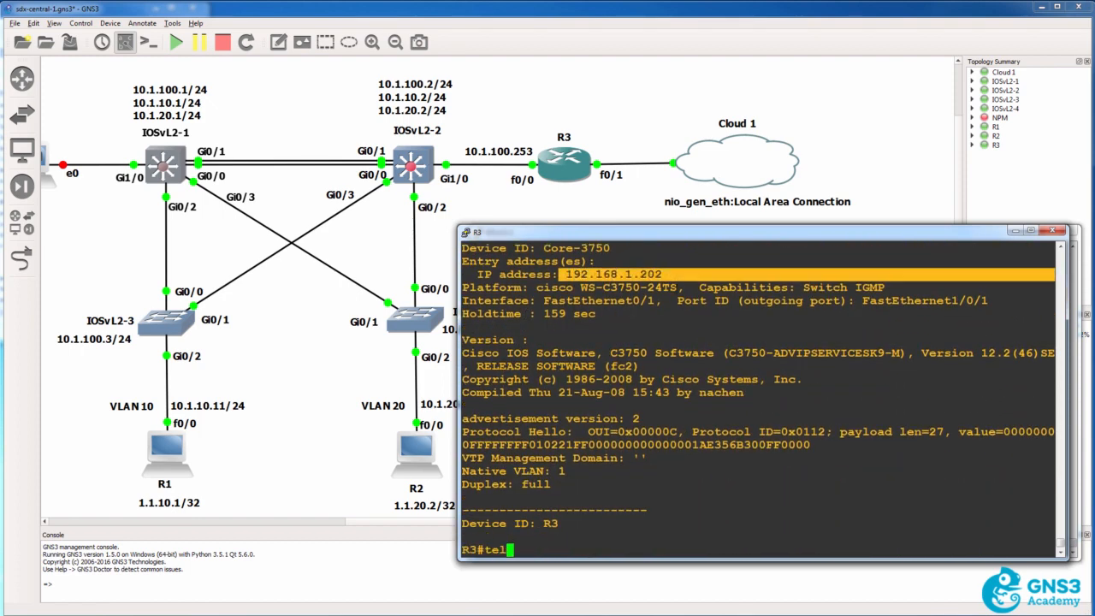
right_click(733, 392)
key(Return)
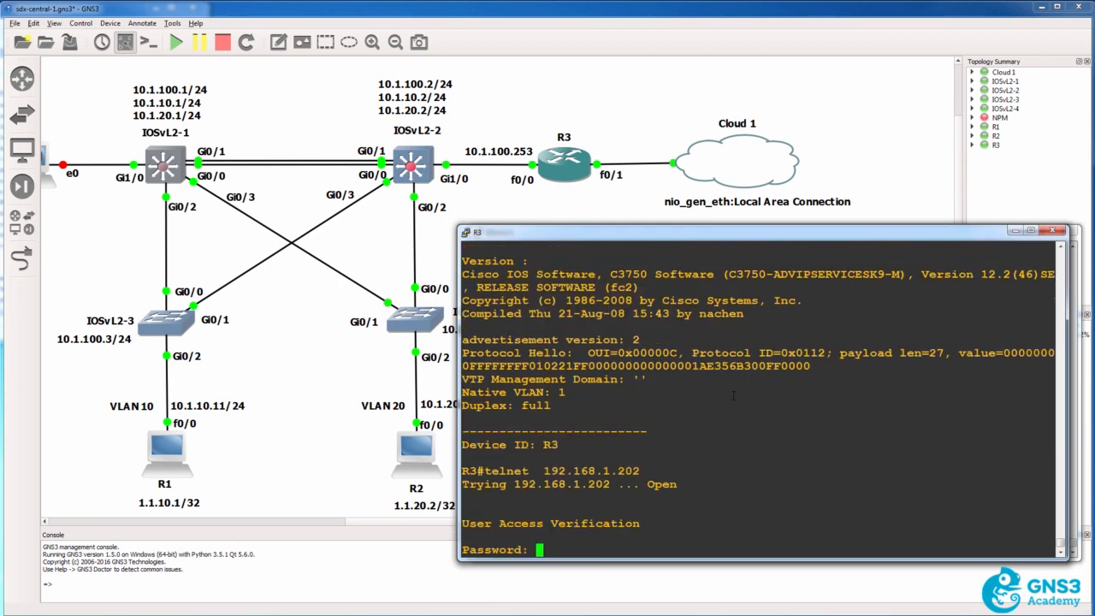
key(Return)
text(en)
key(Return)
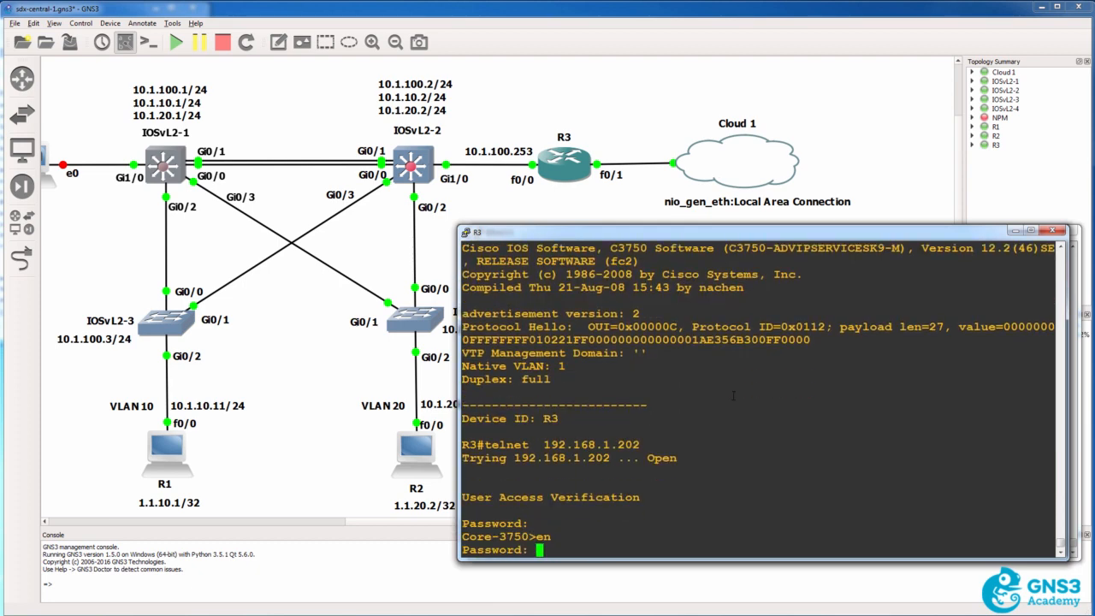
key(Return)
Display the full software and hardware version information of Core-3750
text(sh ver)
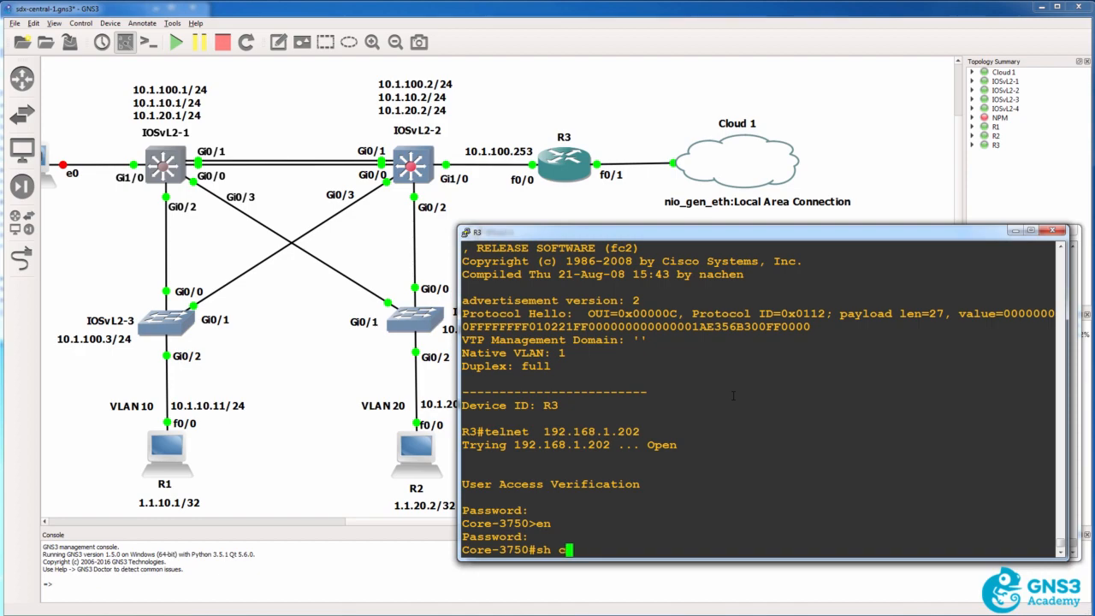
key(Return)
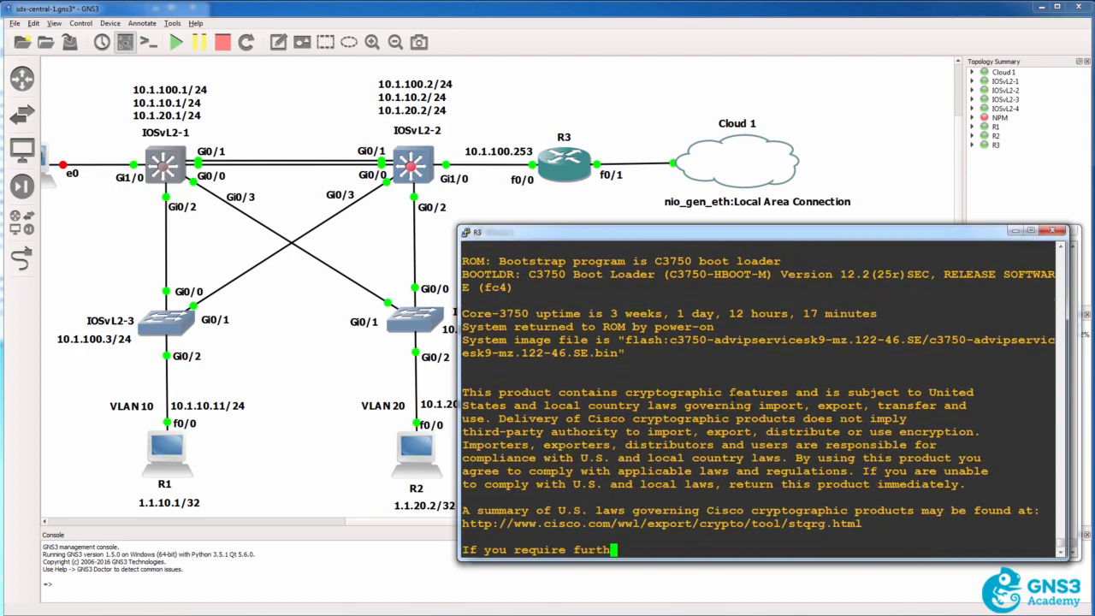
key(space)
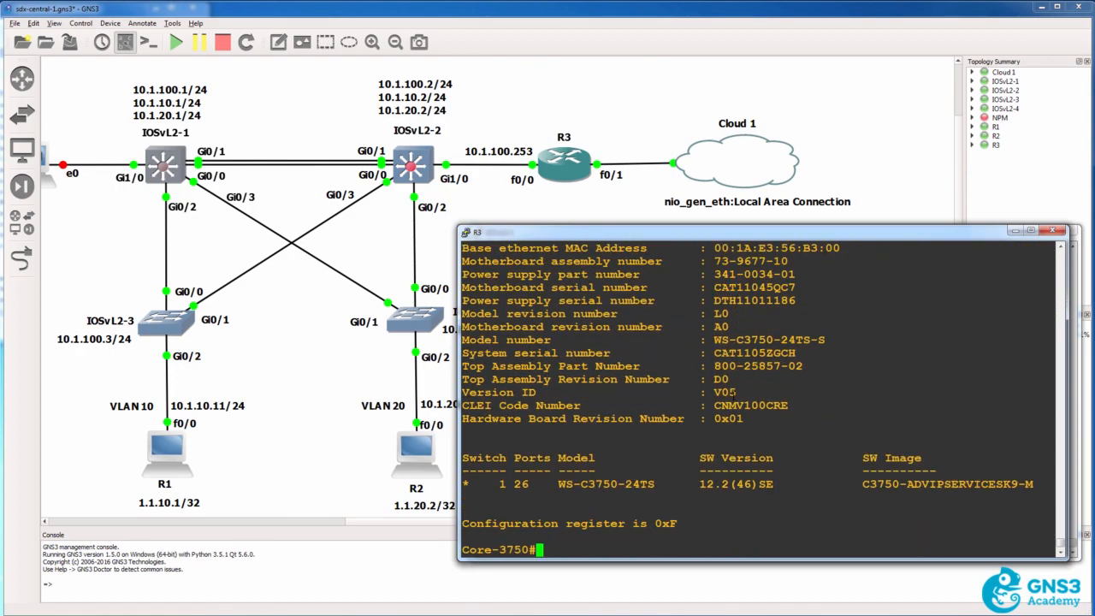
Show the complete IP interface brief on Core-3750
text(sh ip in t)
key(BackSpace)
key(BackSpace)
text(t brief)
key(Return)
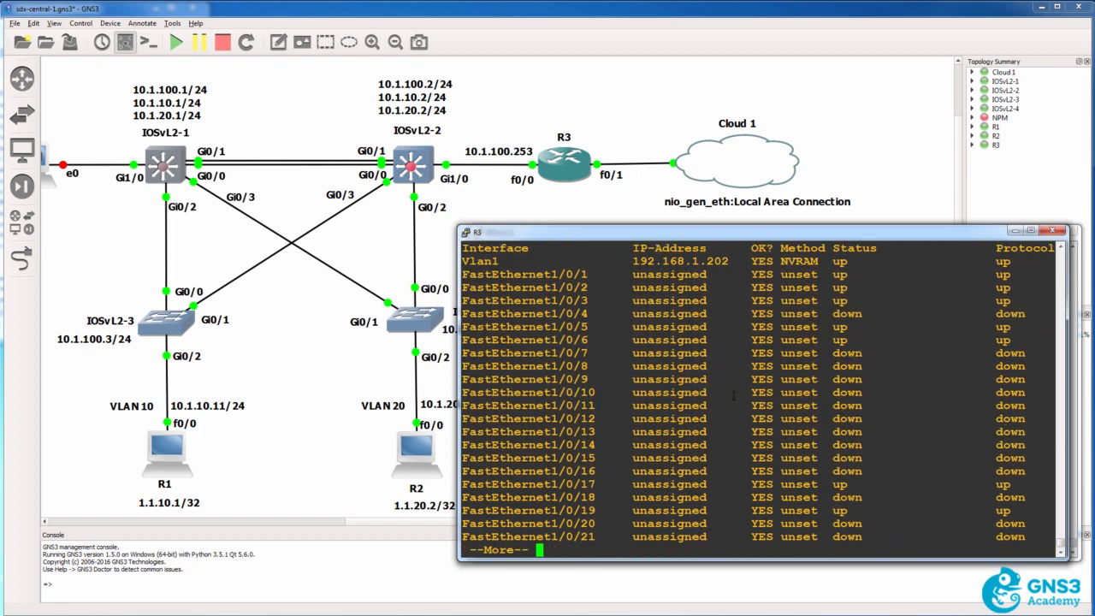
key(space)
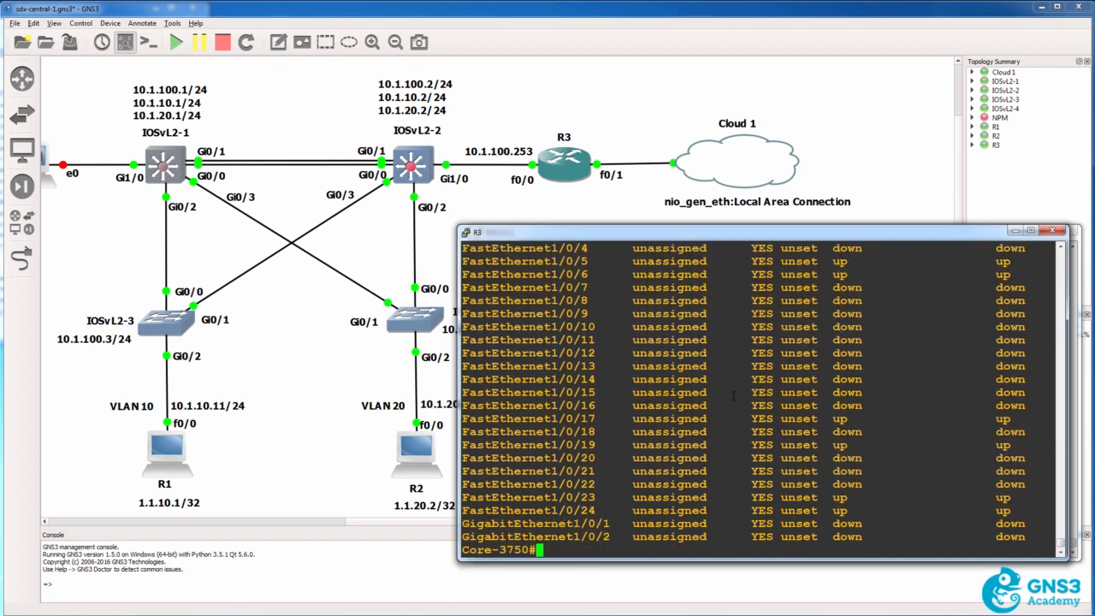
View the lldp configuration options on Core-3750, enable LLDP globally with lldp run, and leave configuration mode
text(conf t)
key(Return)
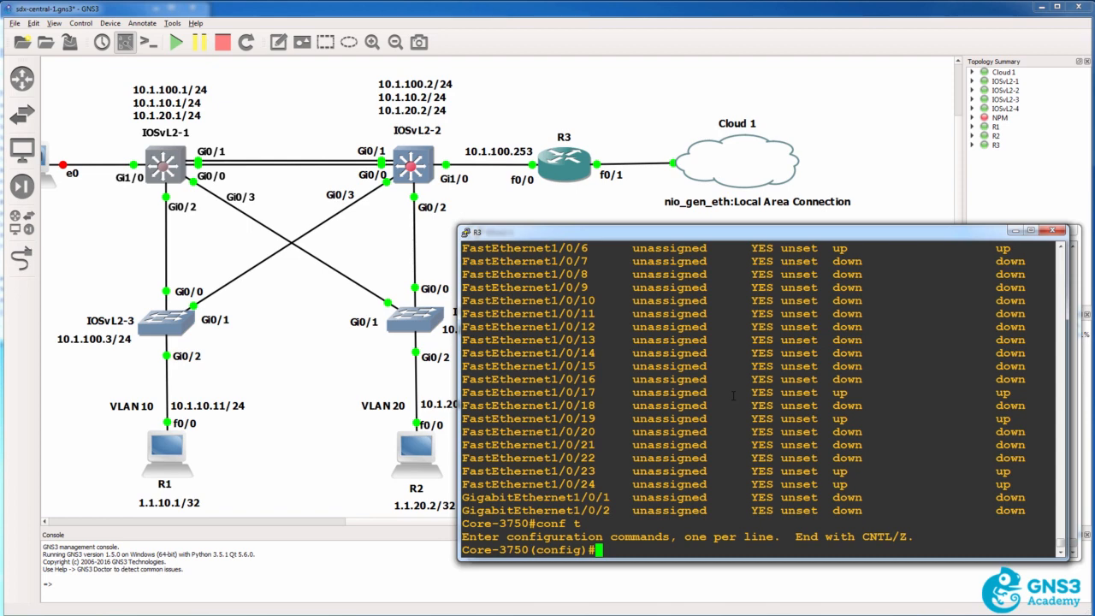
text(lldp )
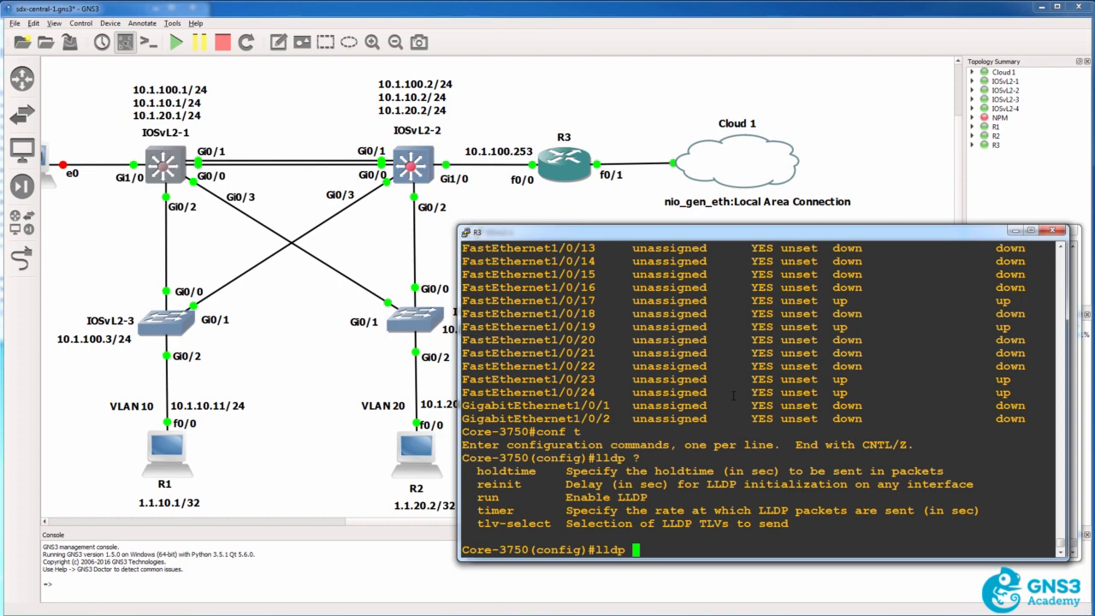
text(?run)
key(Return)
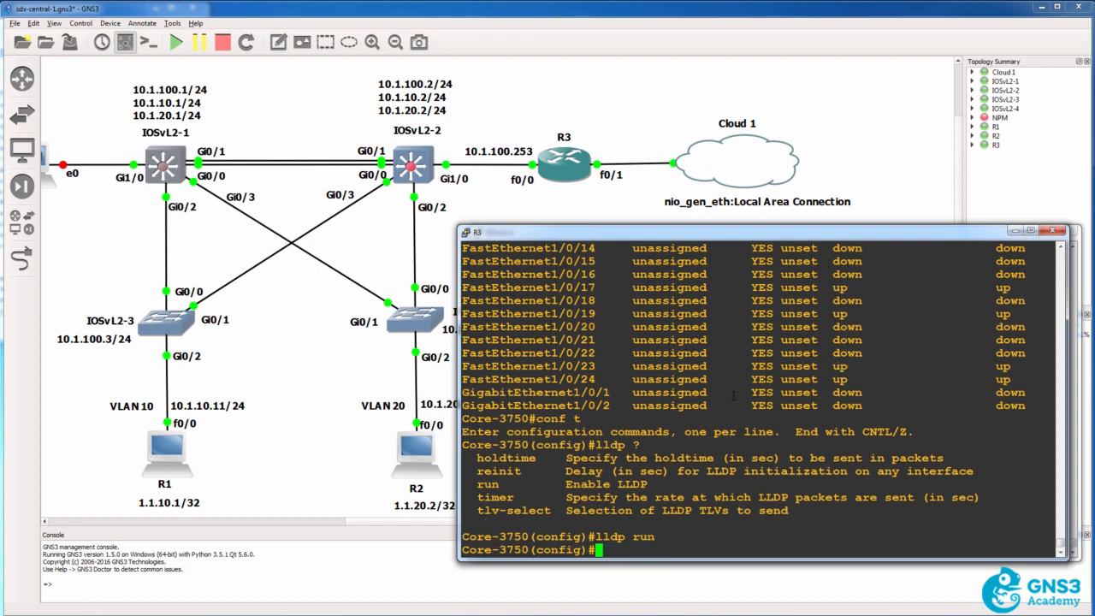
text(end)
key(Return)
List Core-3750's CDP neighbors, followed by its LLDP neighbors
text(sh cdp nei)
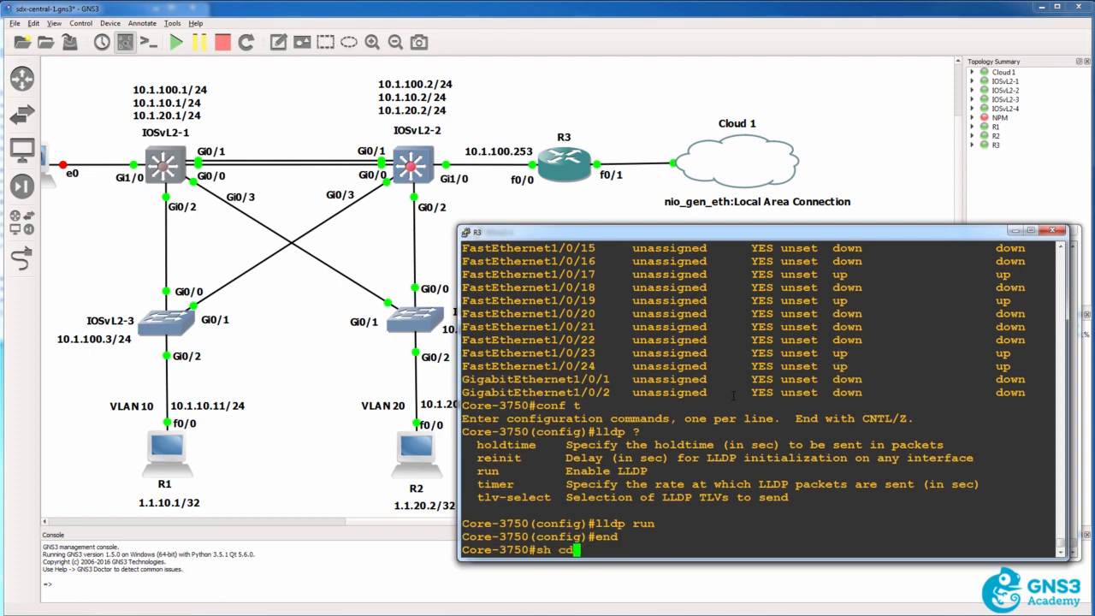
key(Return)
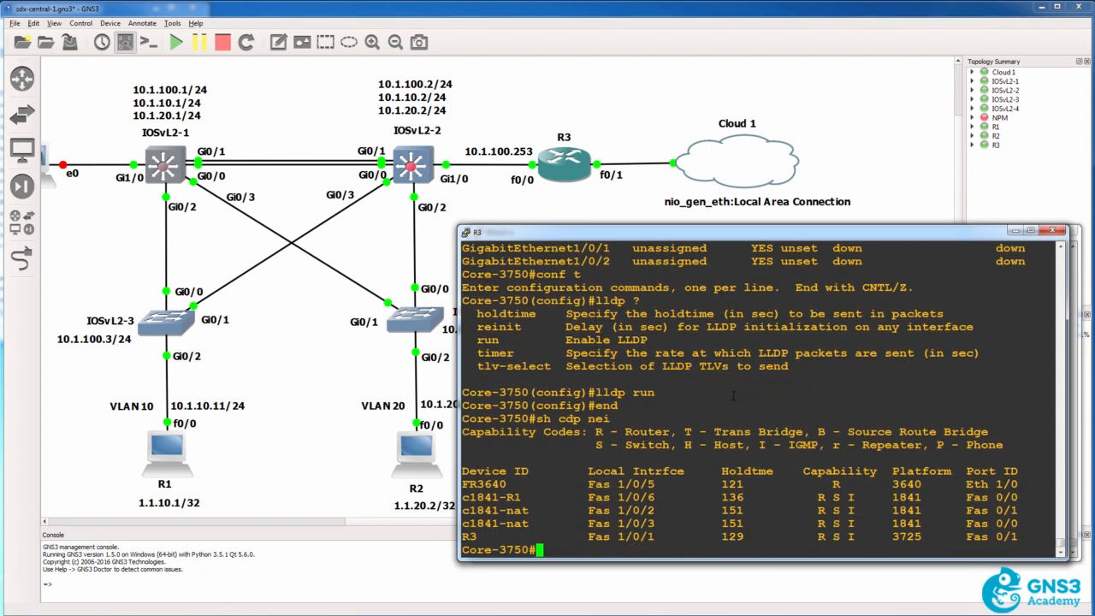
text(sh lldp ?)
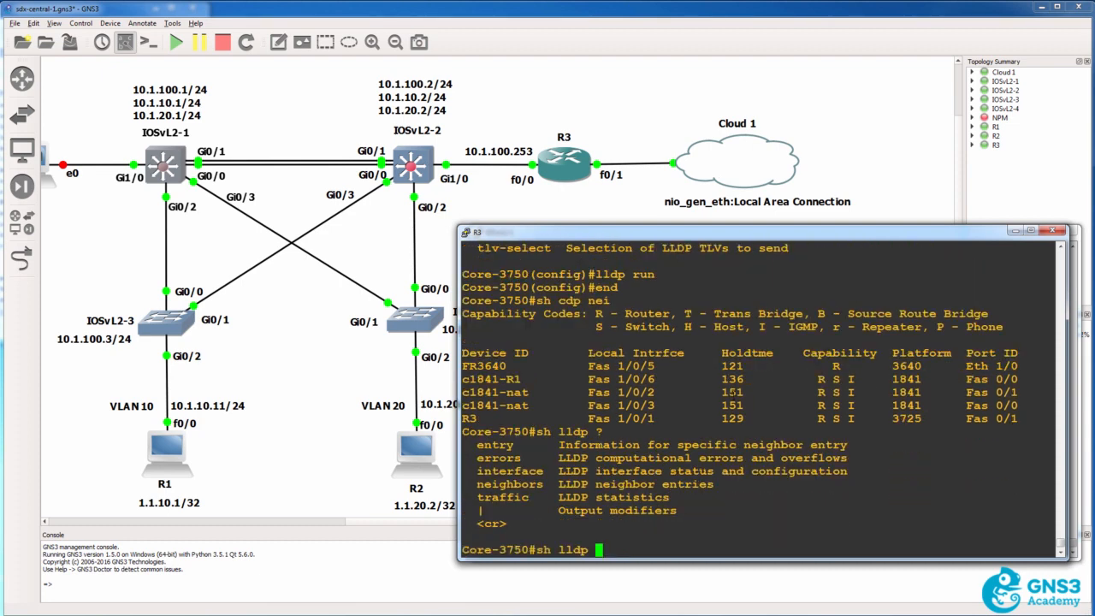
text(nei)
key(Return)
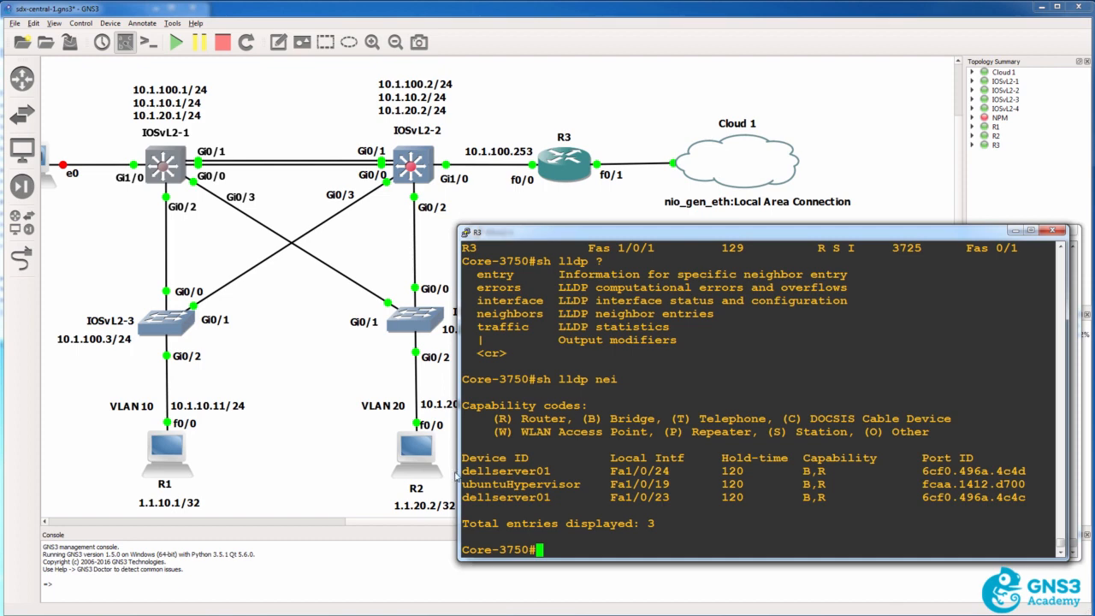
Examine the device IDs and local interfaces of the dellserver01 and ubuntuHypervisor entries in the LLDP neighbor table
drag(461, 471, 586, 472)
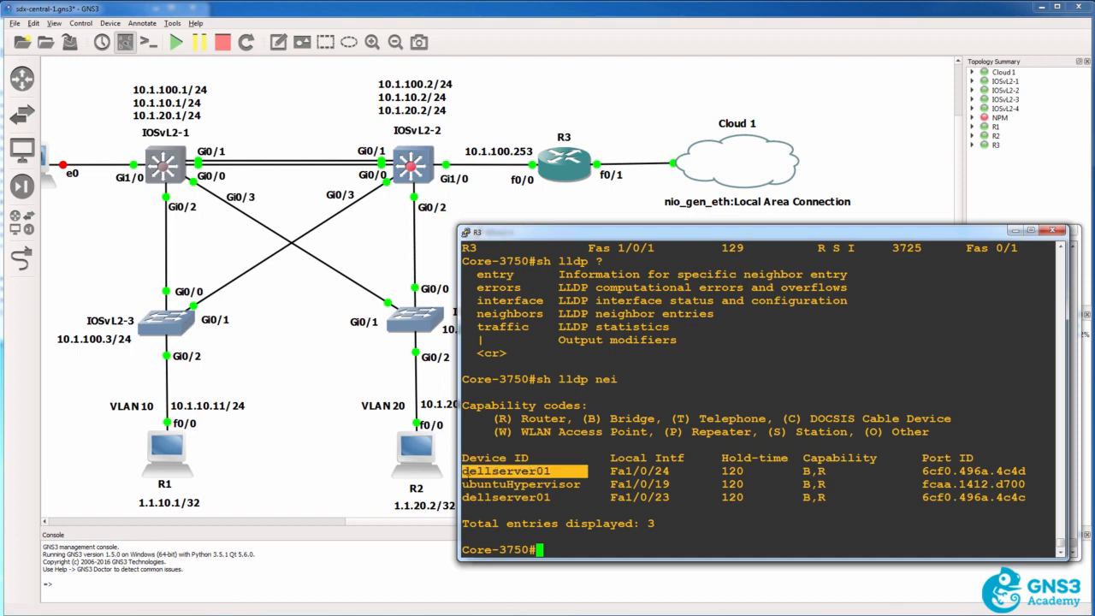
drag(461, 484, 586, 485)
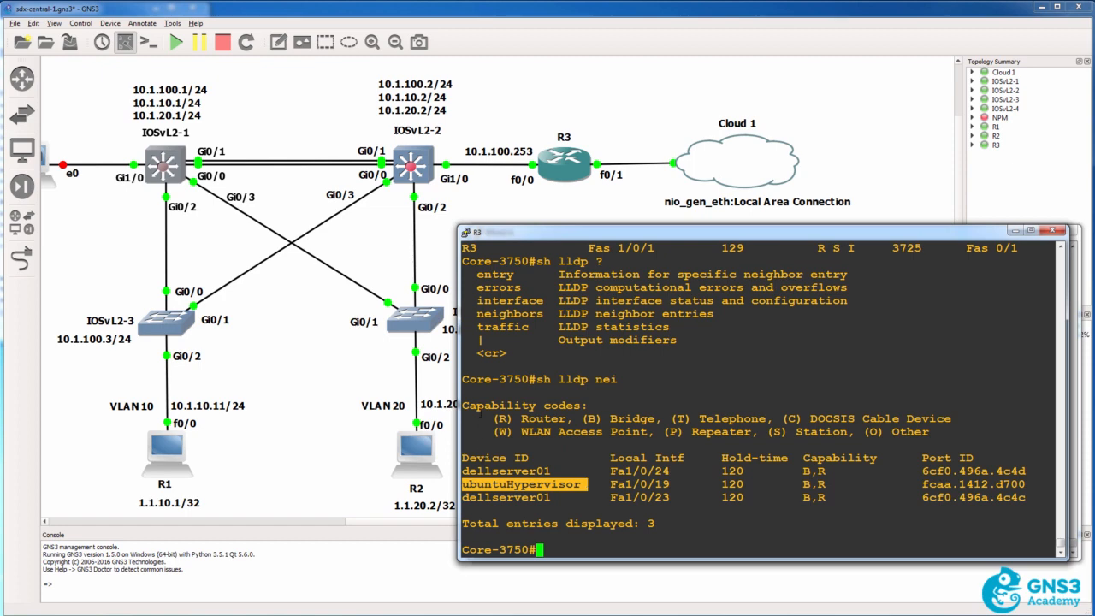
drag(470, 450, 612, 514)
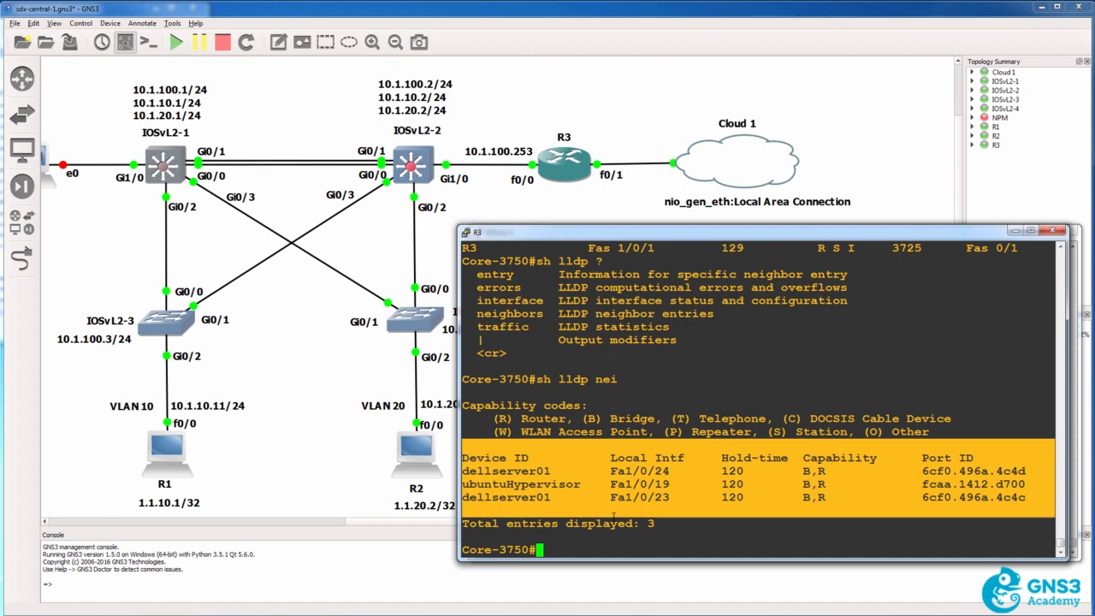
drag(540, 469, 484, 459)
drag(596, 469, 675, 472)
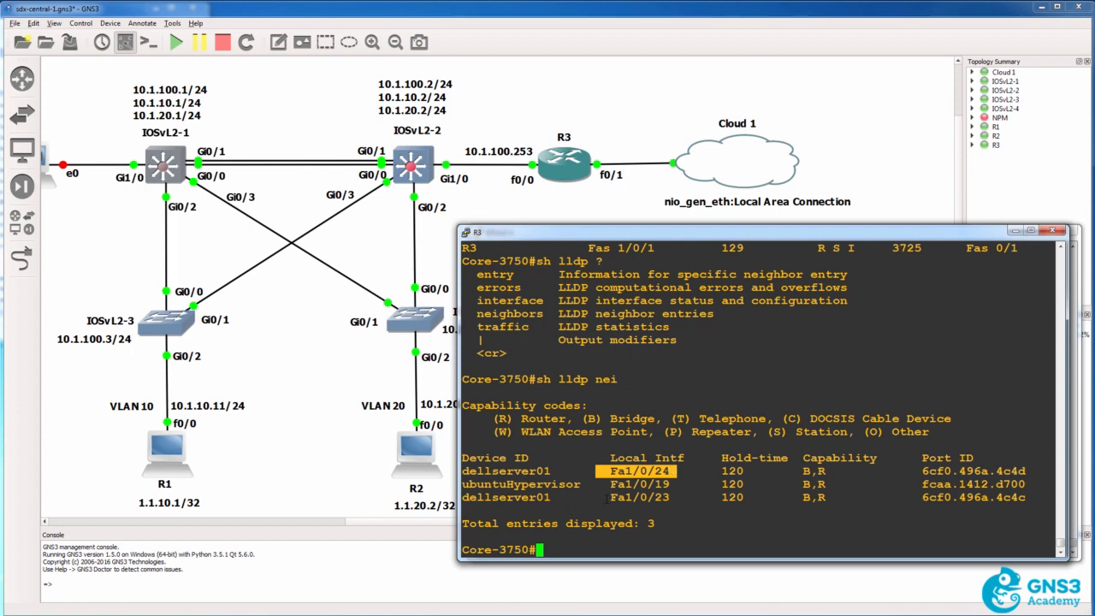
drag(606, 498, 686, 497)
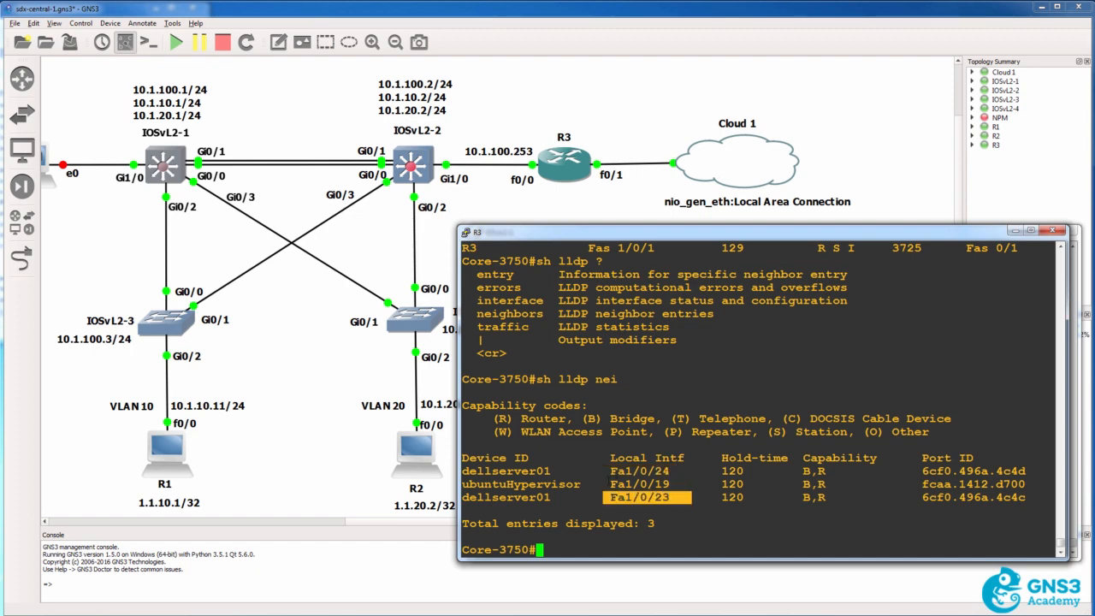
drag(605, 484, 681, 484)
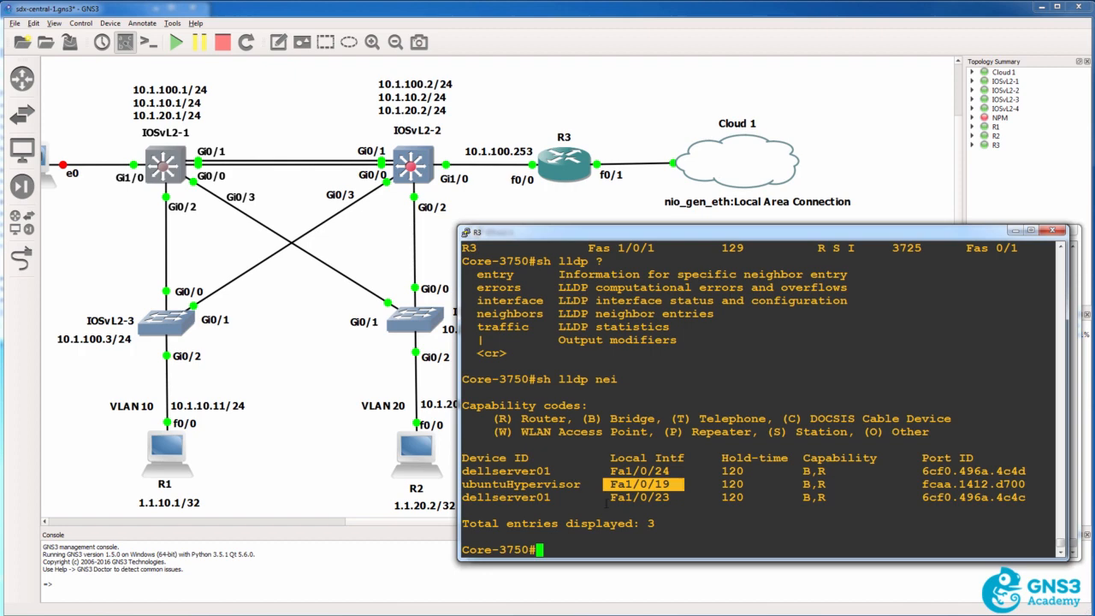
Display the detailed LLDP neighbor information on Core-3750 with sh lldp nei d
text(sh lldp nei d)
key(Return)
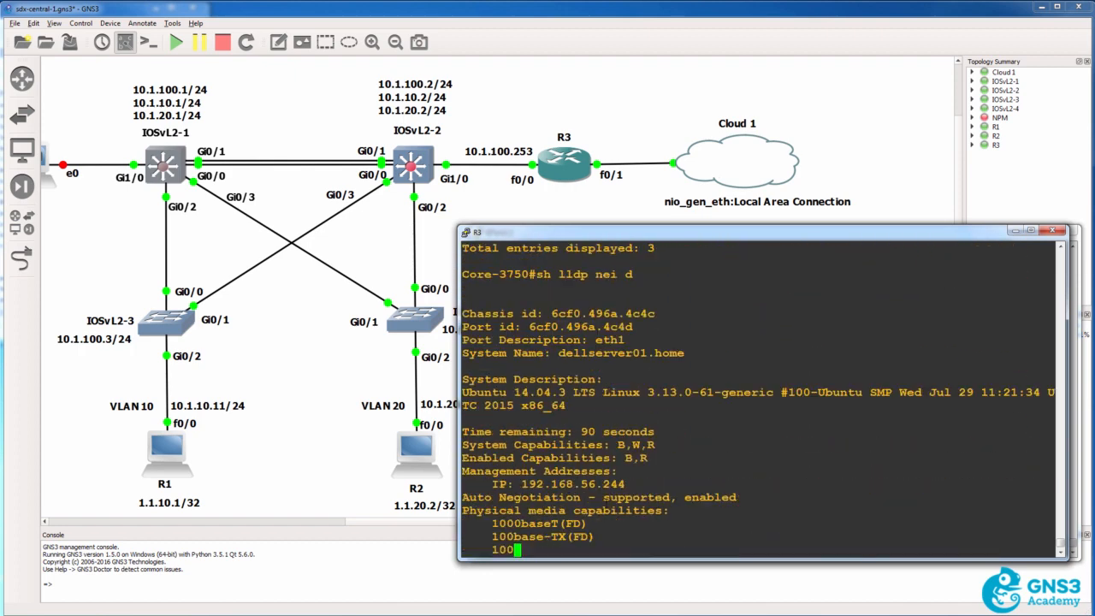
Review the sh lldp nei d command and examine the first dellserver01 entry's system name and port description
scroll(606, 504, up, 10)
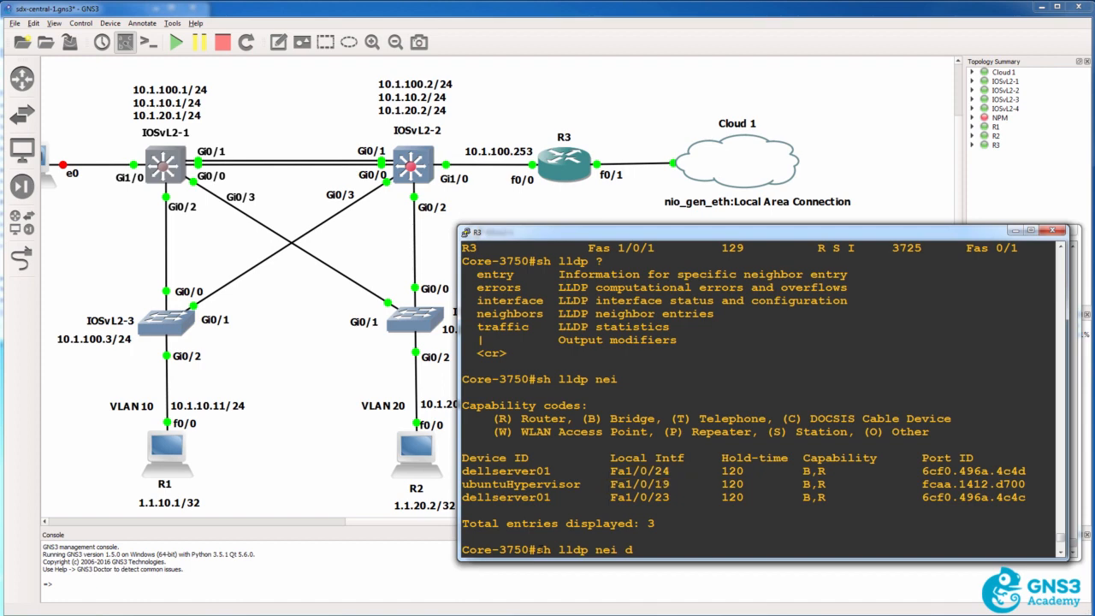
drag(536, 550, 658, 549)
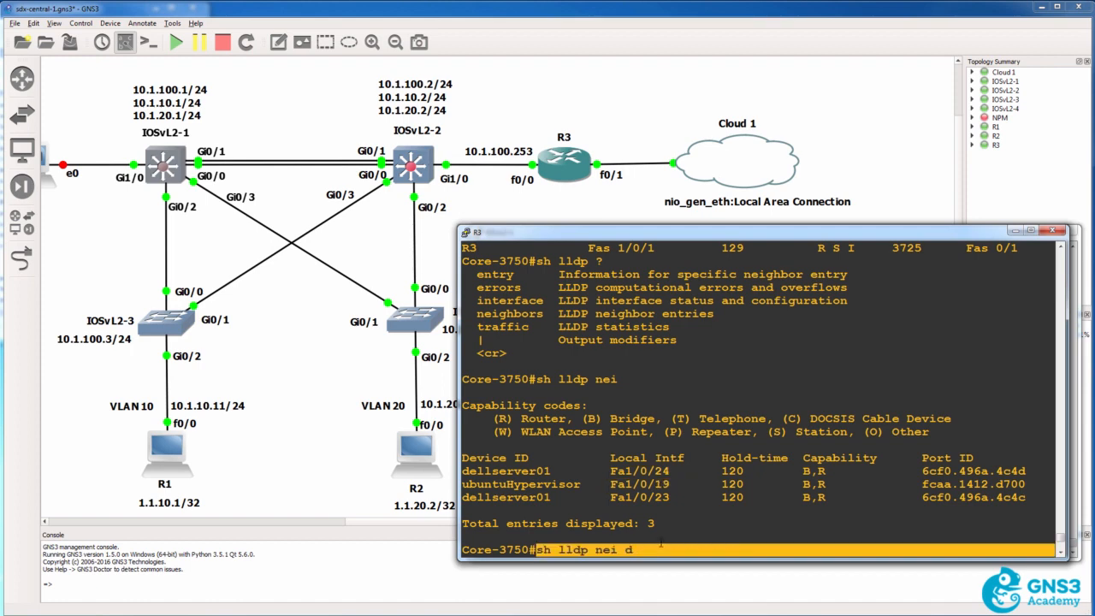
scroll(660, 541, down, 4)
scroll(635, 493, down, 4)
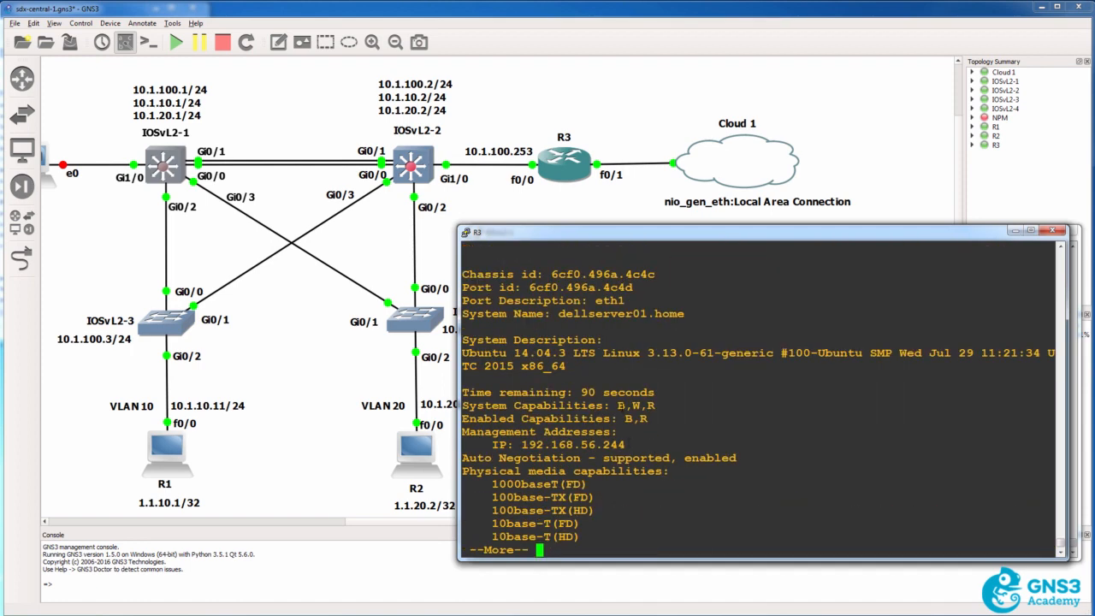
drag(559, 314, 737, 313)
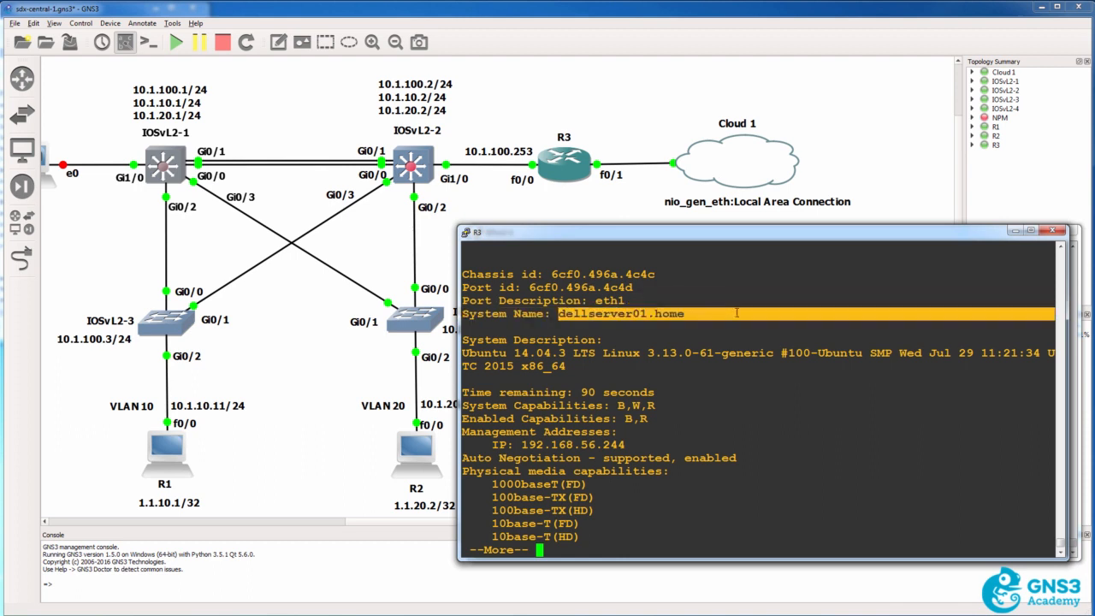
drag(596, 301, 623, 305)
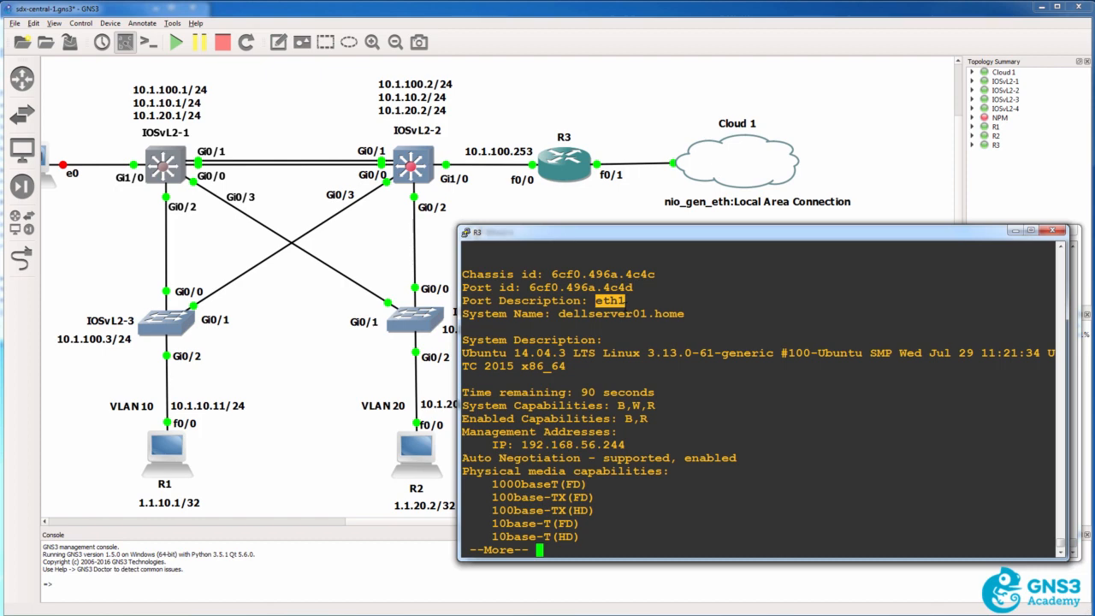
Read through the rest of the detailed LLDP output, examining the last dellserver01 entry's system name and port description
key(Return)
key(Return)
key(Return)
key(Return)
key(Return)
key(Return)
key(Return)
key(Return)
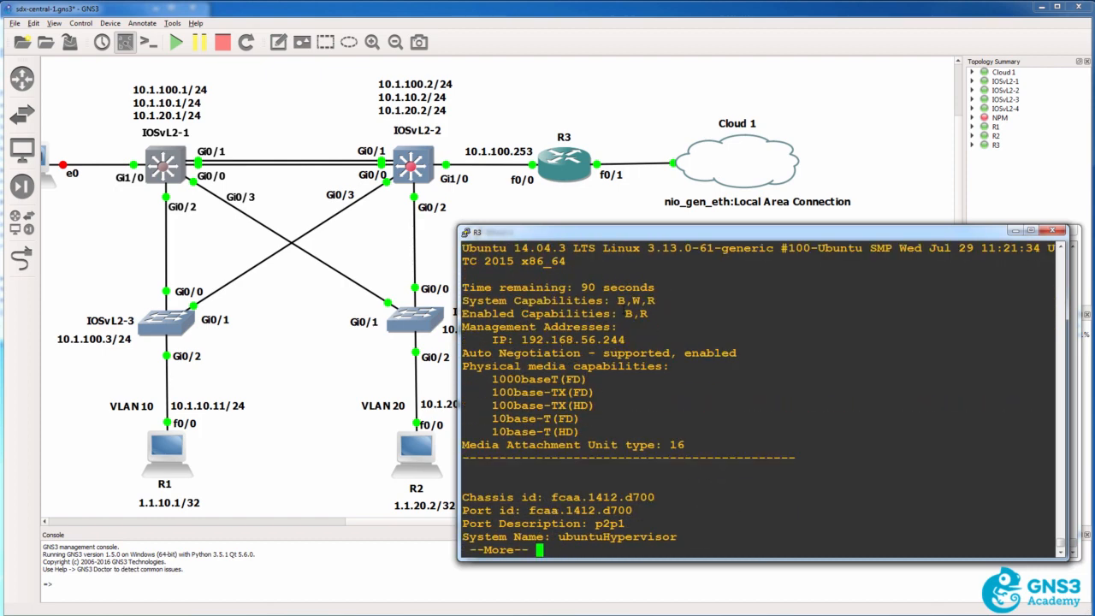
key(Return)
key(Return)
key(Return)
key(Return)
key(Return)
key(Return)
key(Return)
key(Return)
key(Return)
key(Return)
key(Return)
key(Return)
key(Return)
key(Return)
key(Return)
key(Return)
key(Return)
key(Return)
key(Return)
key(Return)
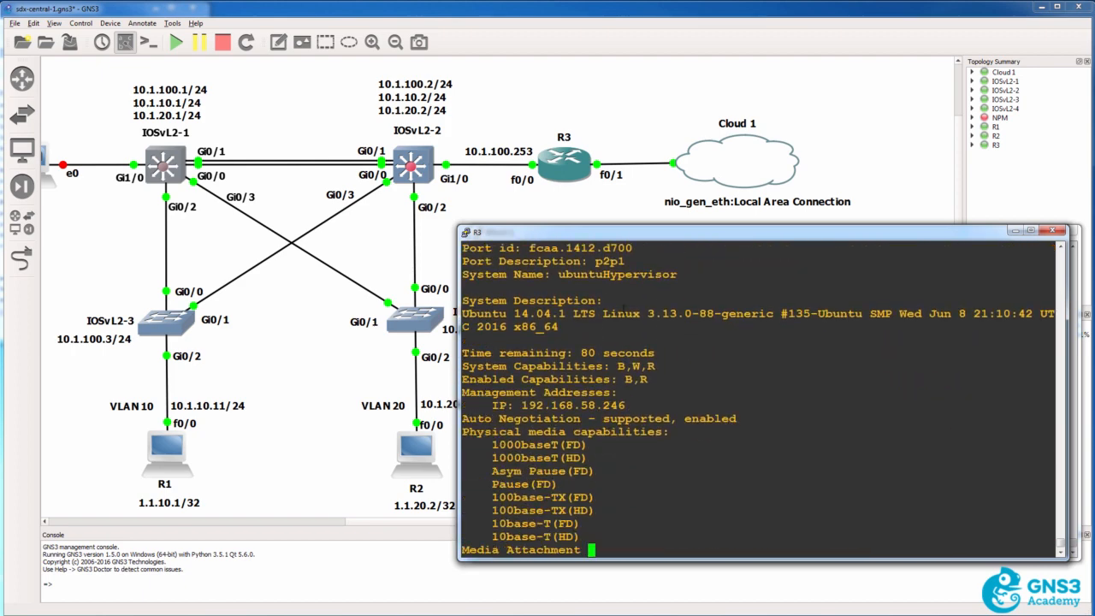
key(Return)
key(Return)
key(Return)
key(Return)
key(Return)
key(Return)
key(Return)
key(Return)
key(Return)
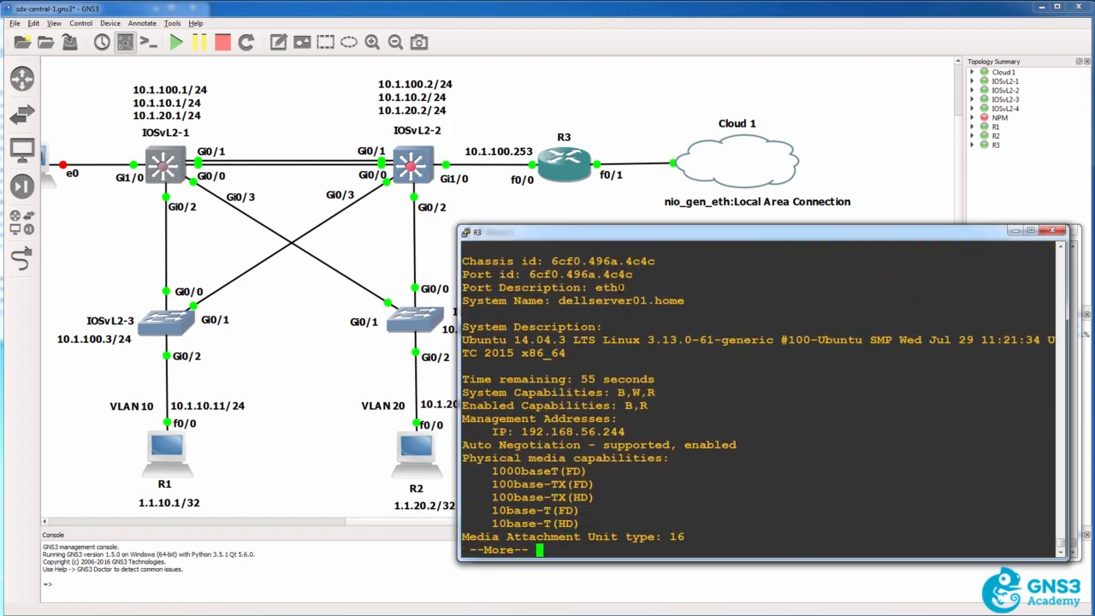
drag(558, 300, 689, 301)
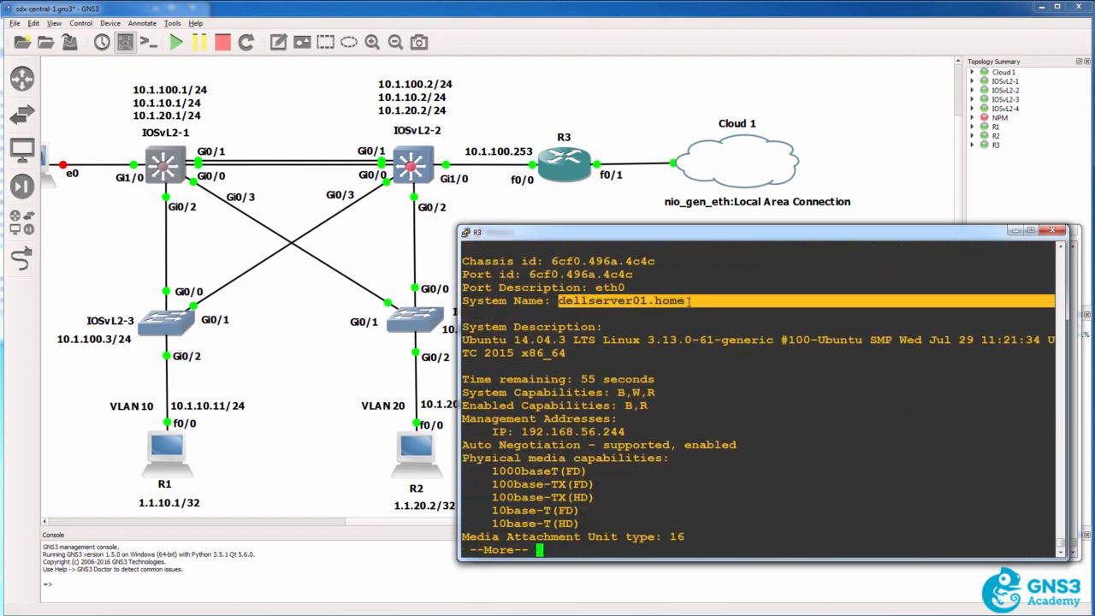
drag(596, 287, 632, 288)
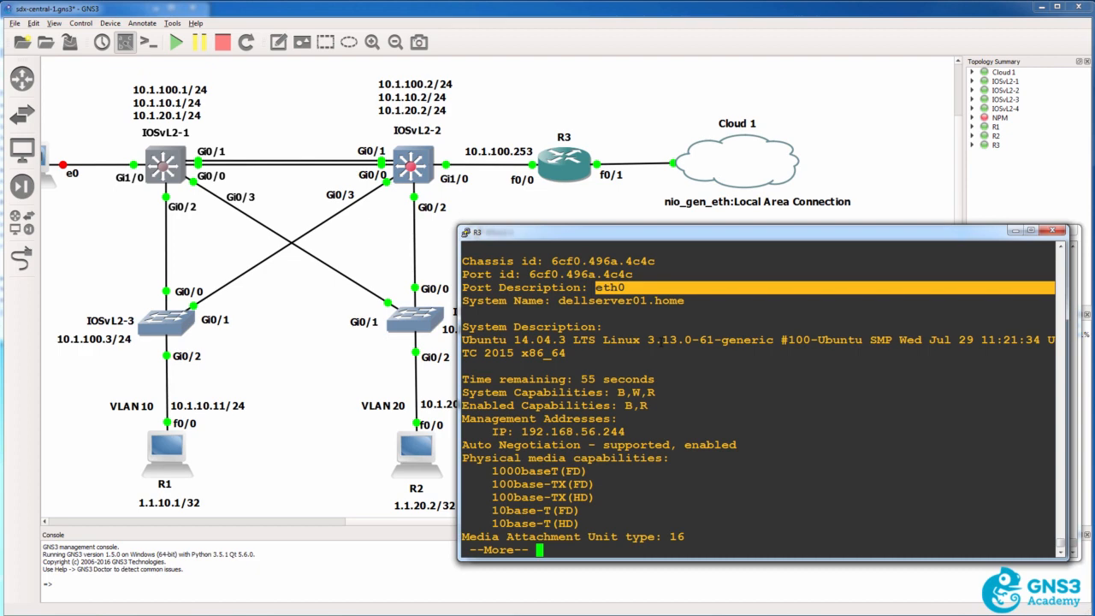
key(space)
Display the detailed LLDP neighbor information on Core-3750 again with sh lldp neighbors detail
text(sh lldp nei d)
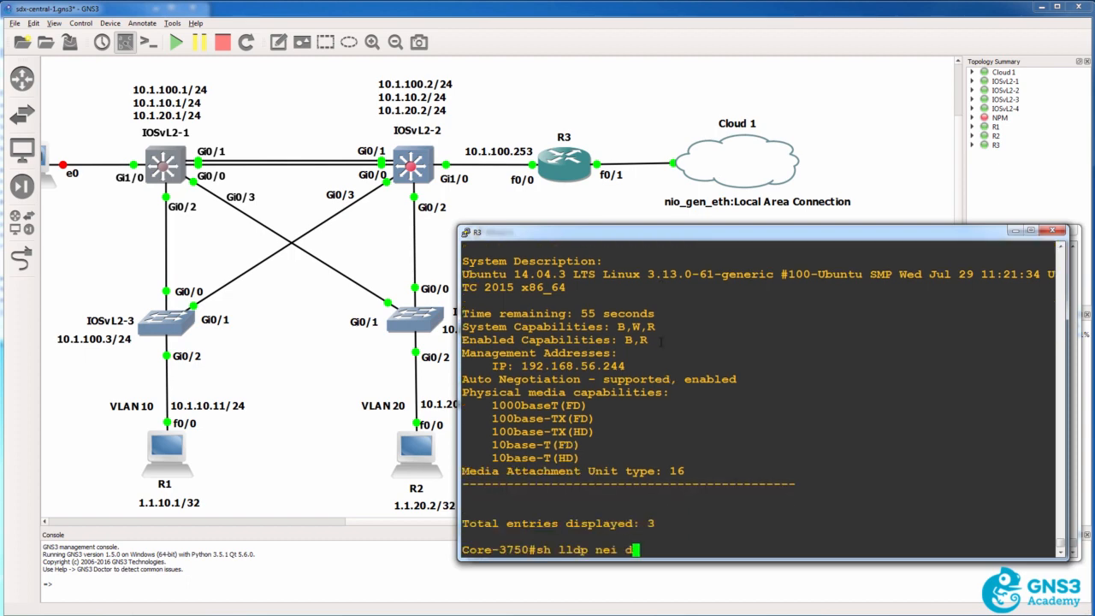
key(Tab)
text(d)
key(Tab)
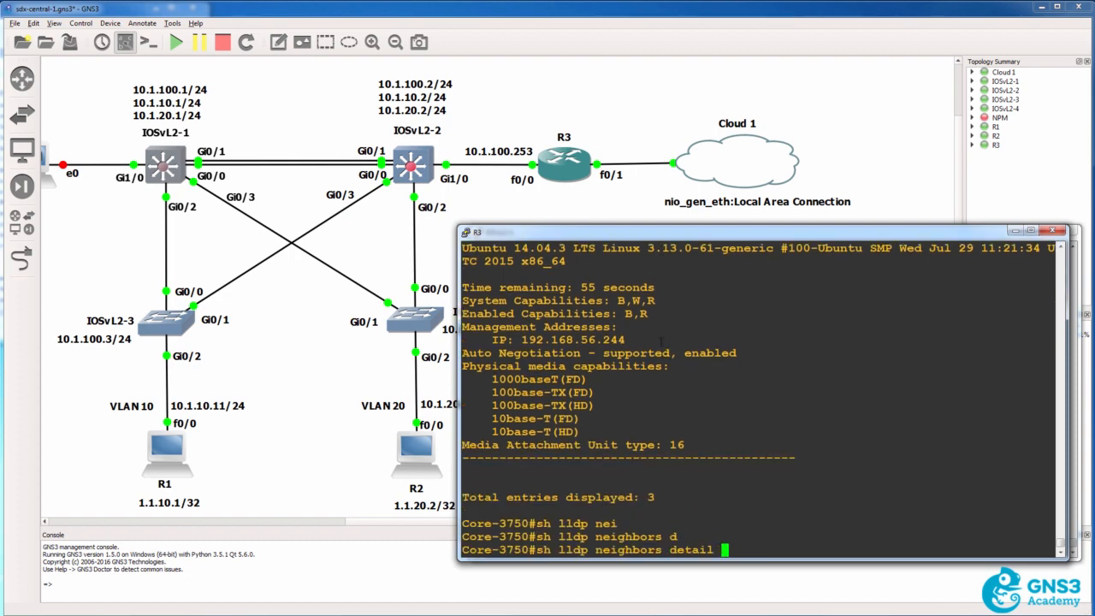
key(Return)
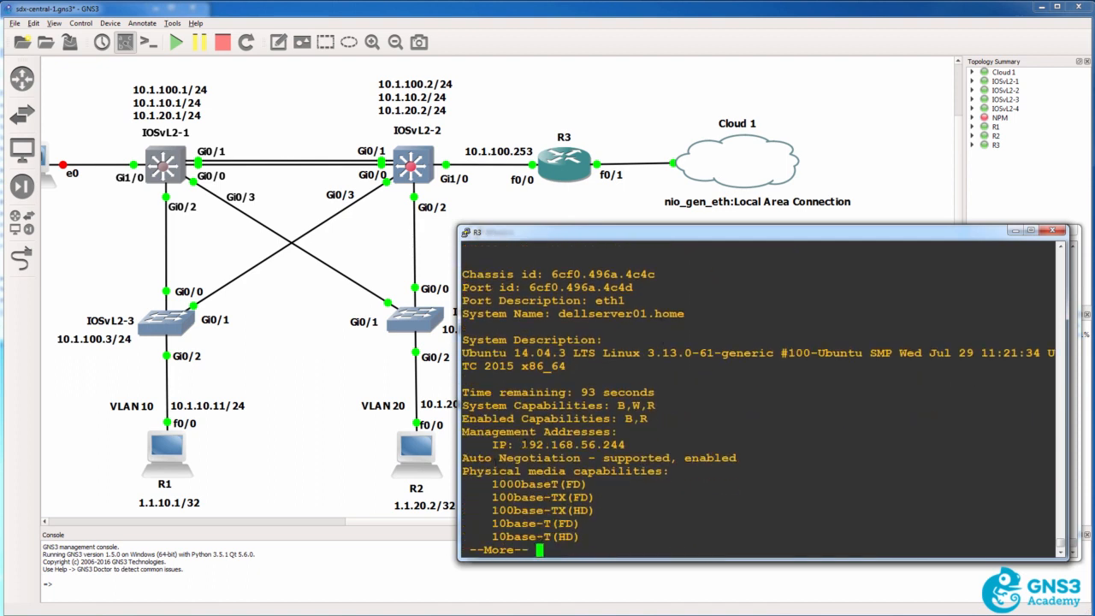
Examine the first dellserver01 entry's management IP address, system description and physical media capabilities
drag(520, 445, 629, 444)
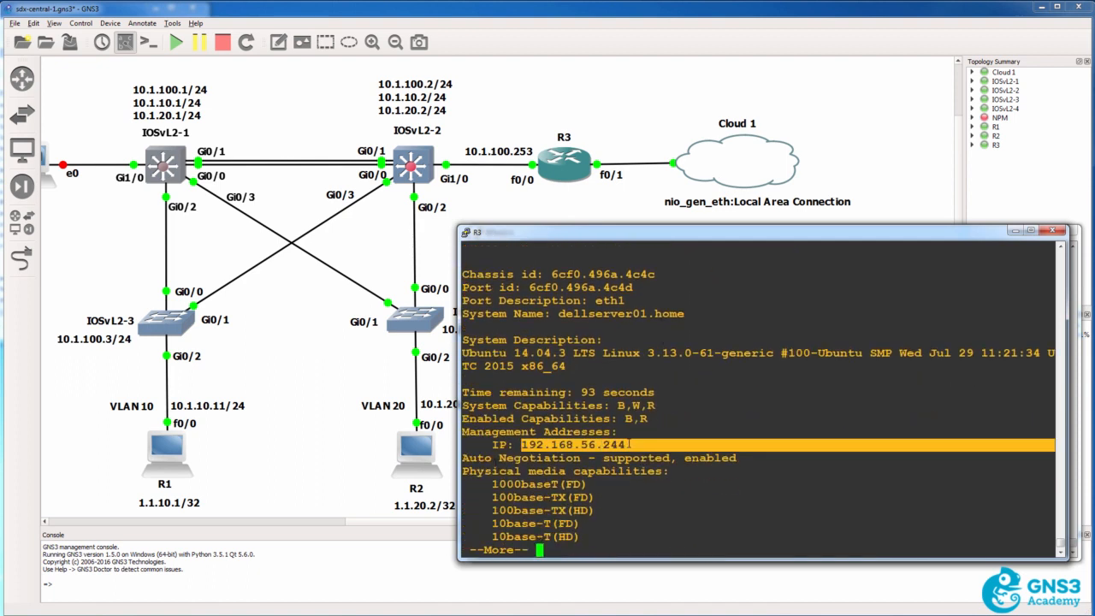
drag(462, 352, 589, 366)
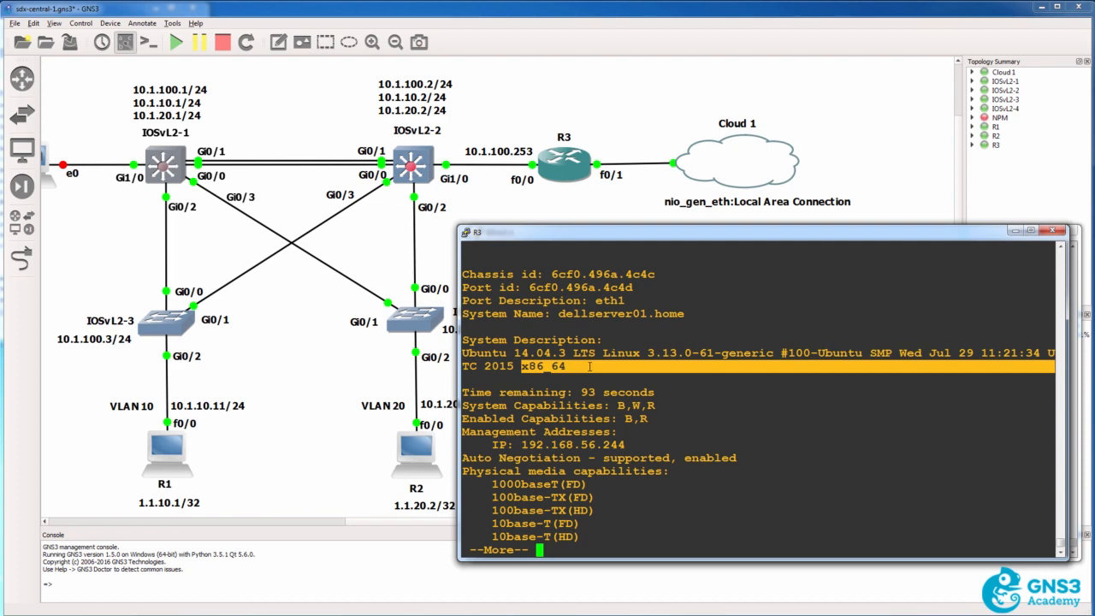
key(Return)
key(Return)
key(Return)
key(Return)
key(Return)
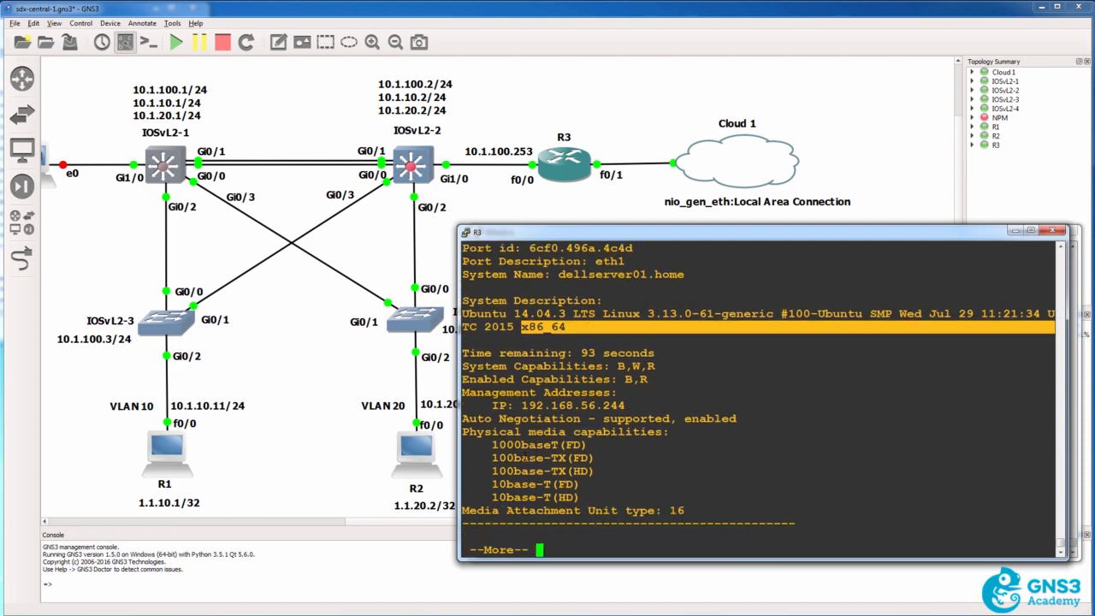
drag(463, 406, 638, 469)
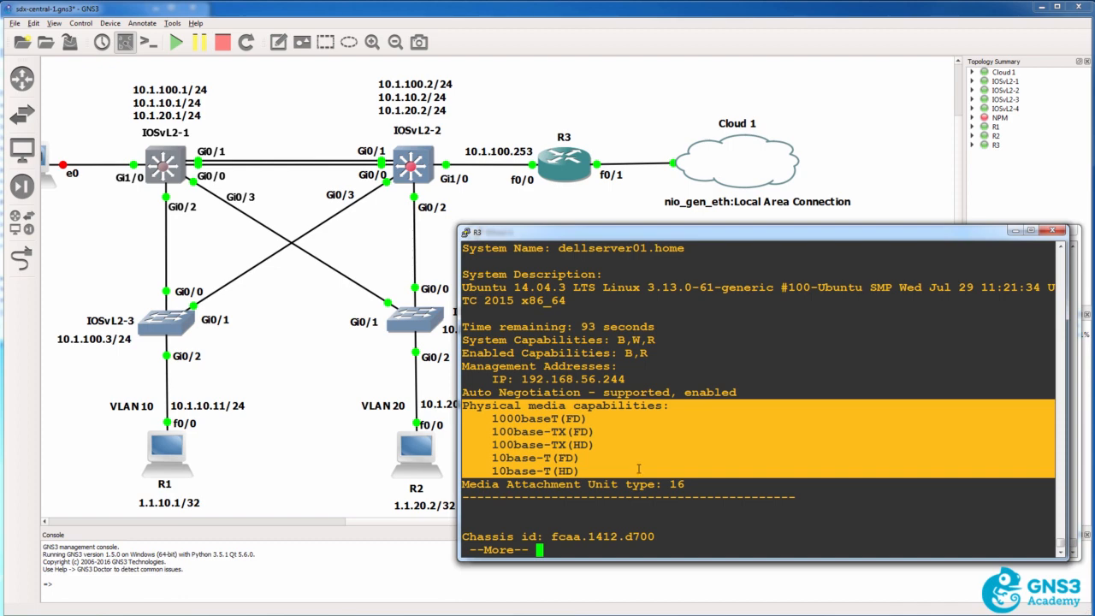
drag(492, 419, 593, 419)
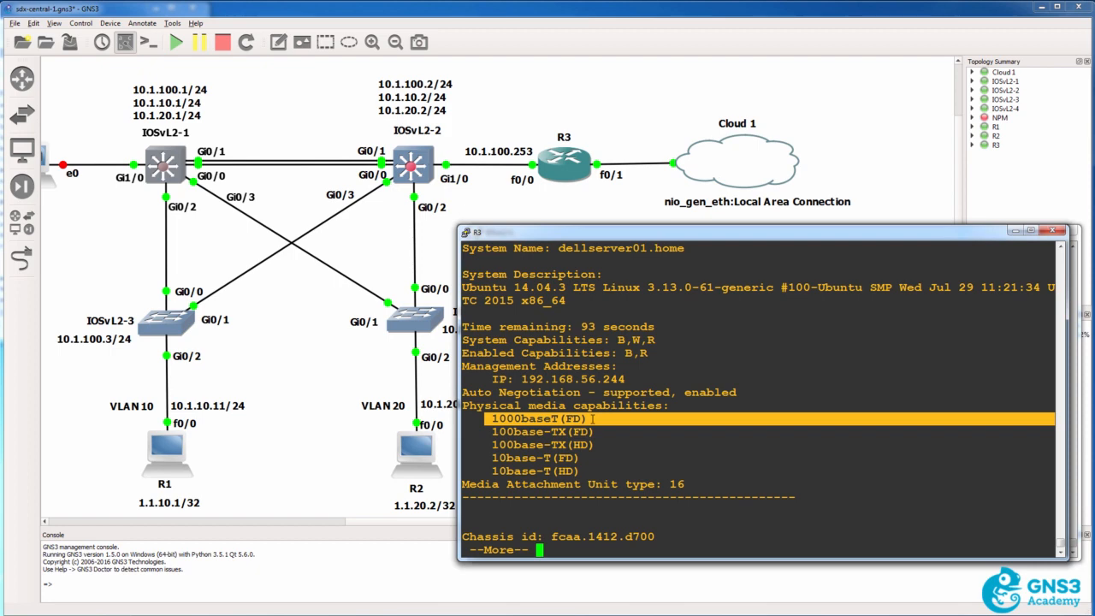
Examine the ubuntuHypervisor entry's system name, port description, Ubuntu version and management IP, and page through to the end of the output
key(Return)
key(Return)
key(Return)
key(Return)
key(Return)
key(Return)
key(Return)
key(Return)
key(Return)
key(Return)
key(Return)
key(Return)
key(Return)
key(Return)
key(Return)
key(Return)
key(Return)
key(Return)
key(Return)
key(Return)
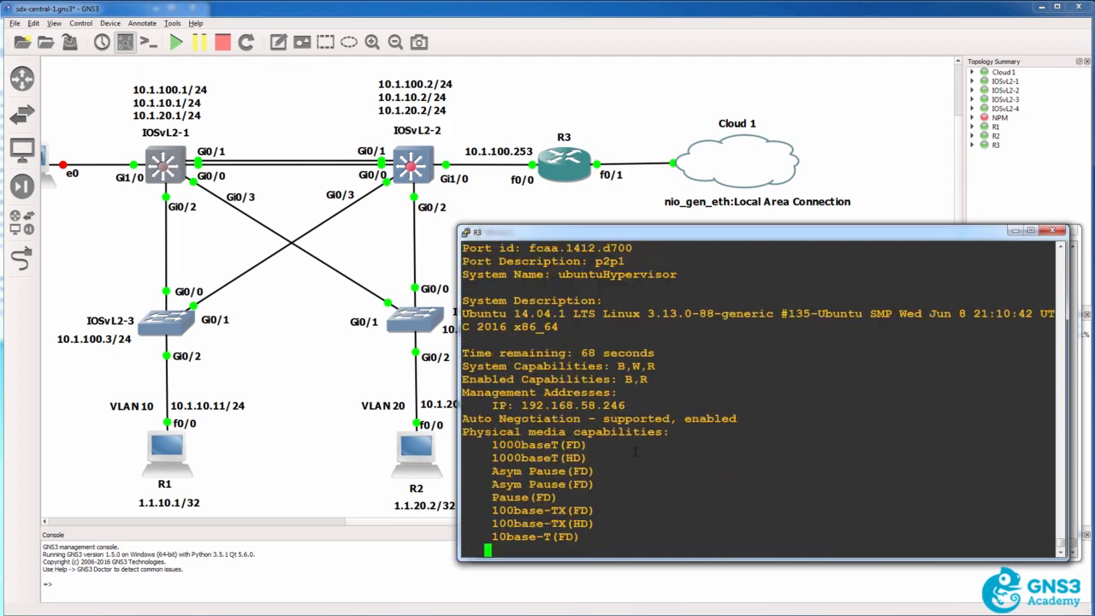
drag(553, 275, 681, 274)
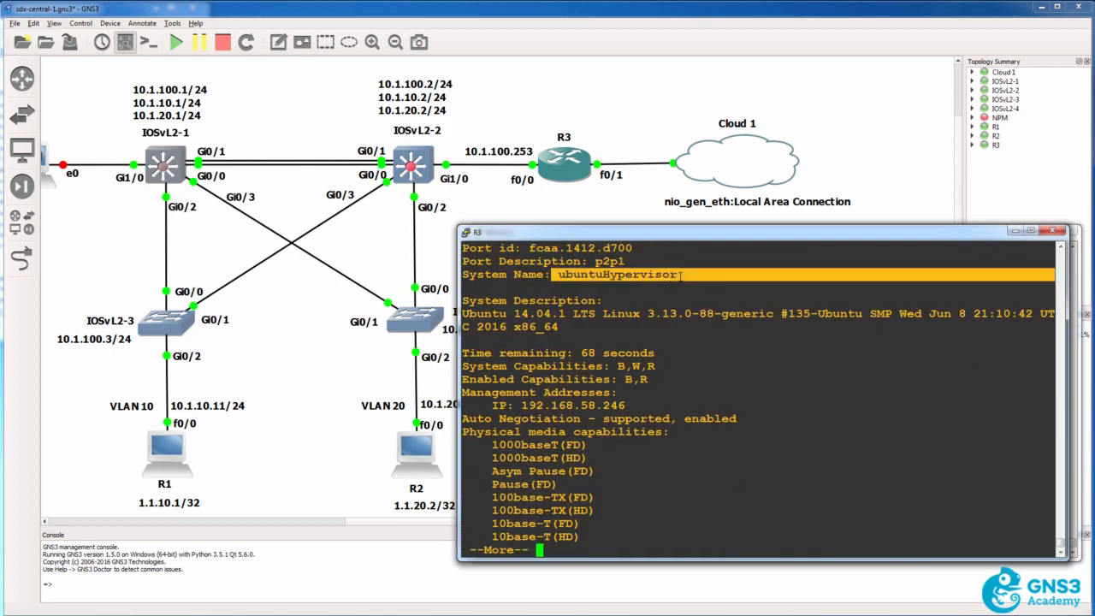
drag(597, 261, 625, 262)
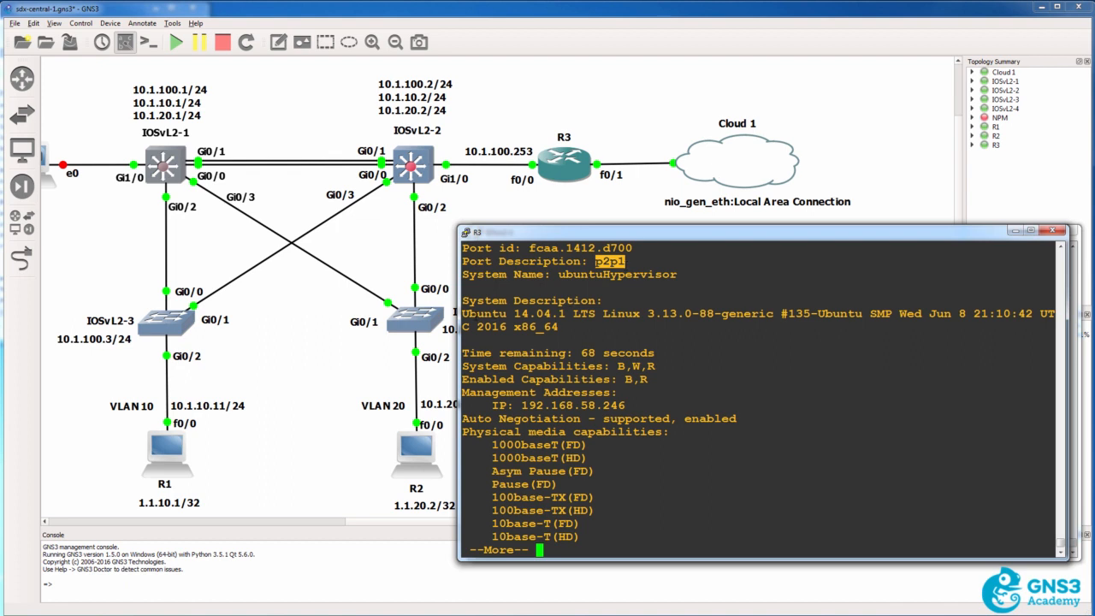
drag(462, 312, 570, 314)
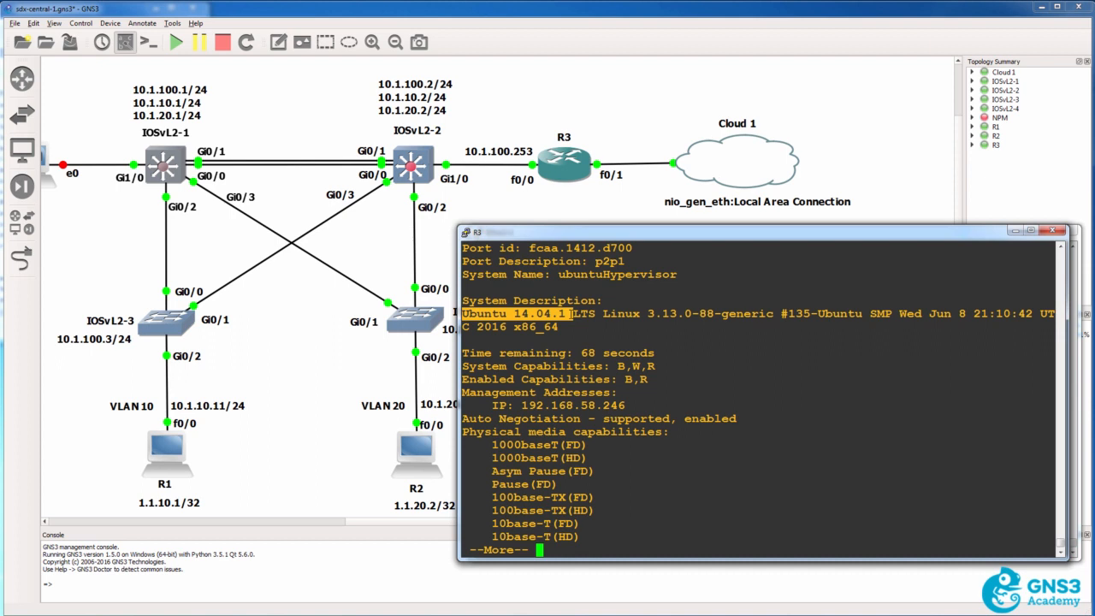
drag(587, 262, 634, 262)
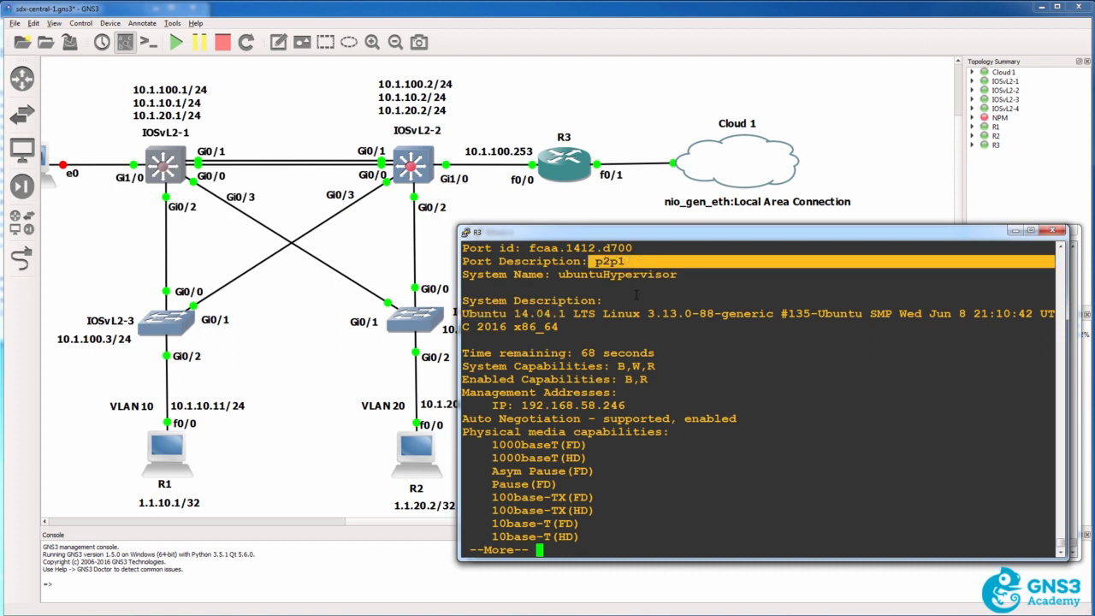
drag(515, 405, 652, 403)
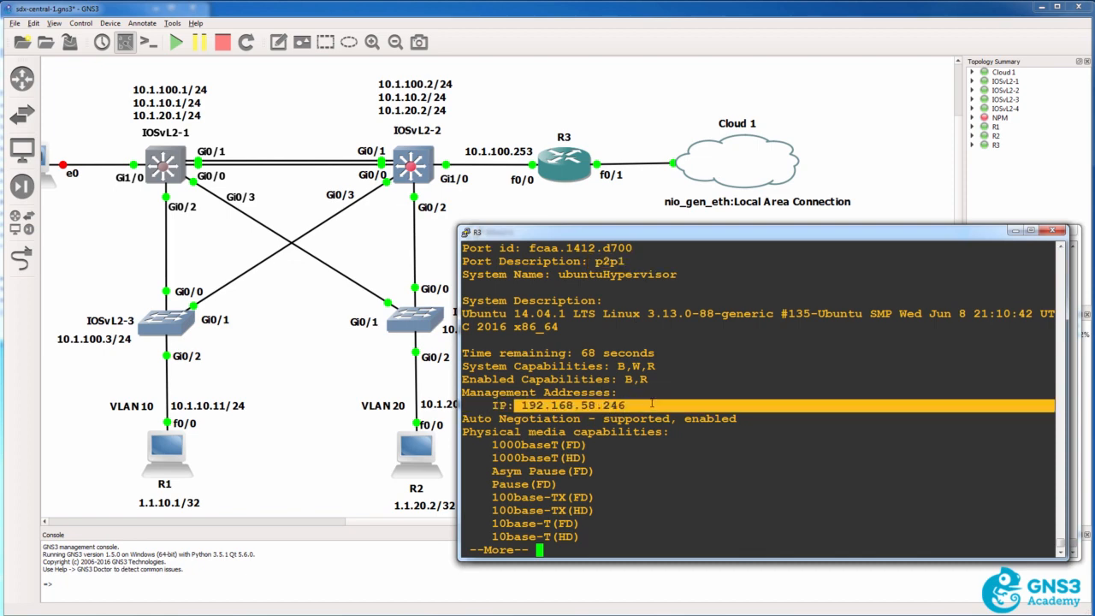
key(space)
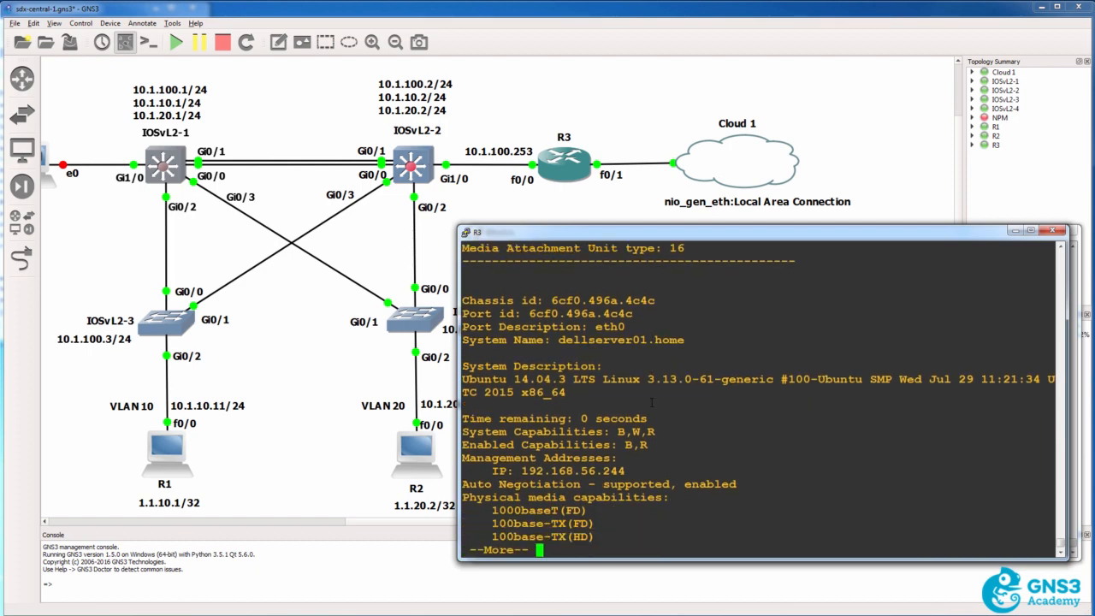
key(space)
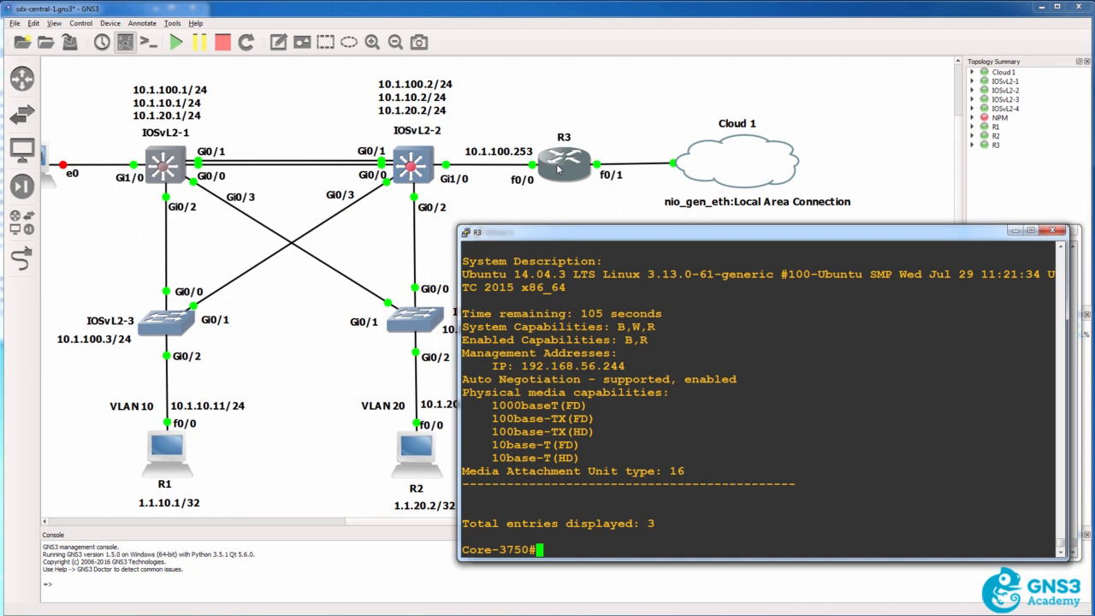
Return to the GNS3 topology and bring up a ready prompt in the IOSvL2-1 console session
click(455, 22)
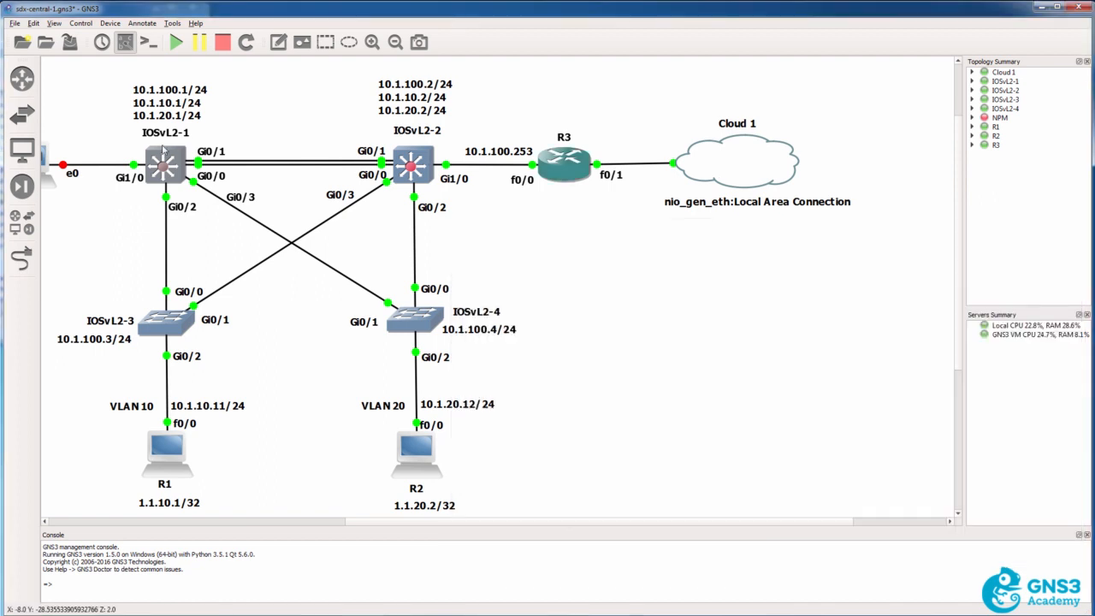
drag(432, 520, 373, 520)
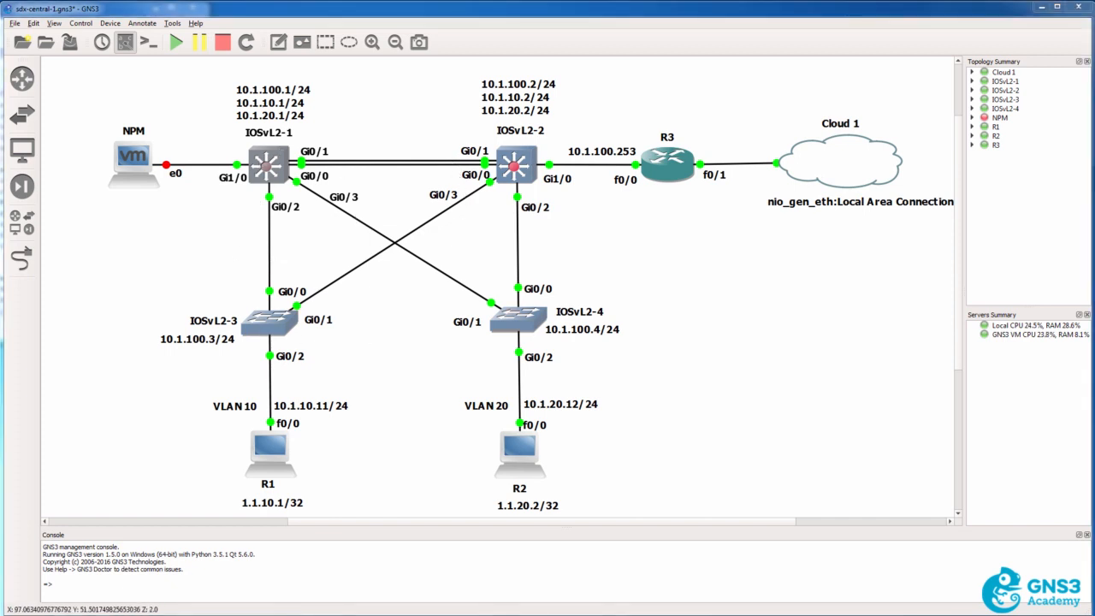
key(alt+Tab)
key(Return)
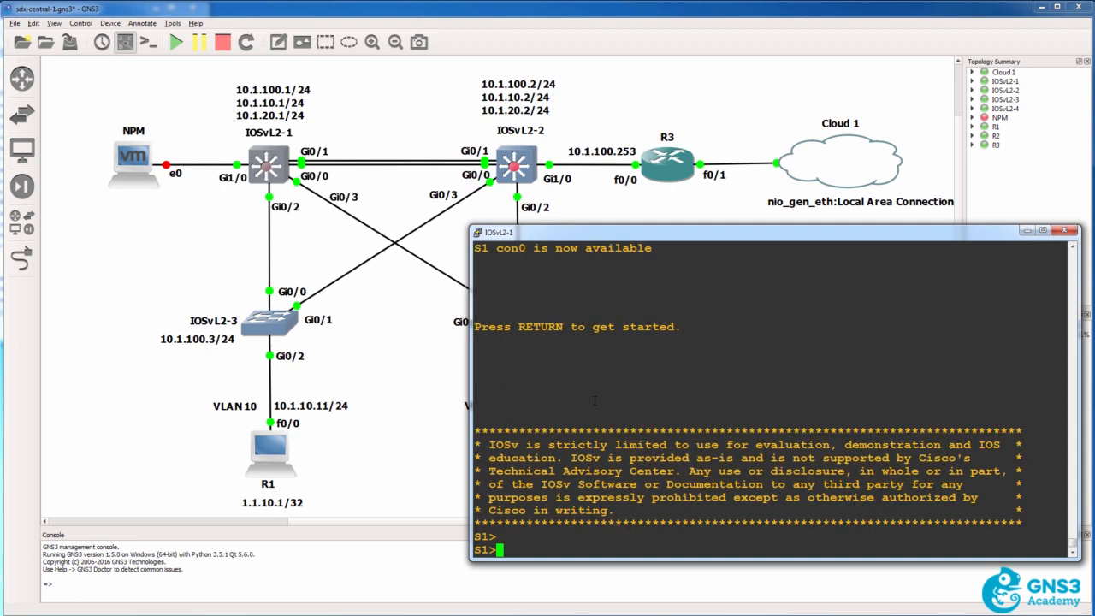
Enter privileged and global configuration mode on S1 and enable LLDP with lldp run
text(en)
key(Return)
text(conf t)
key(Return)
text(lldp run)
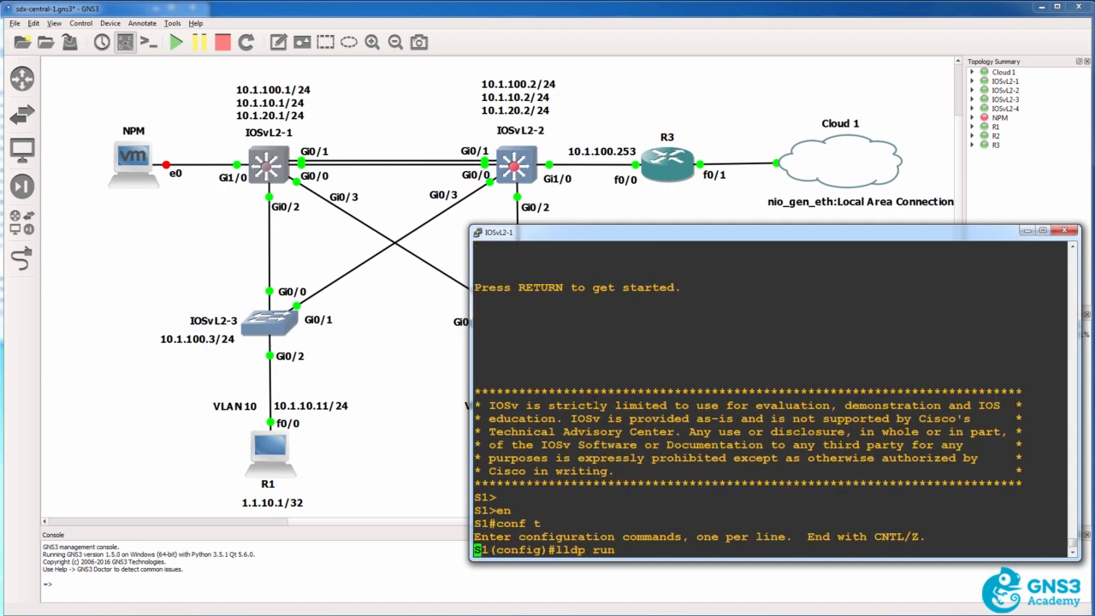
key(Return)
Disable CDP globally on S1 with no cdp run
text(no cdp nei)
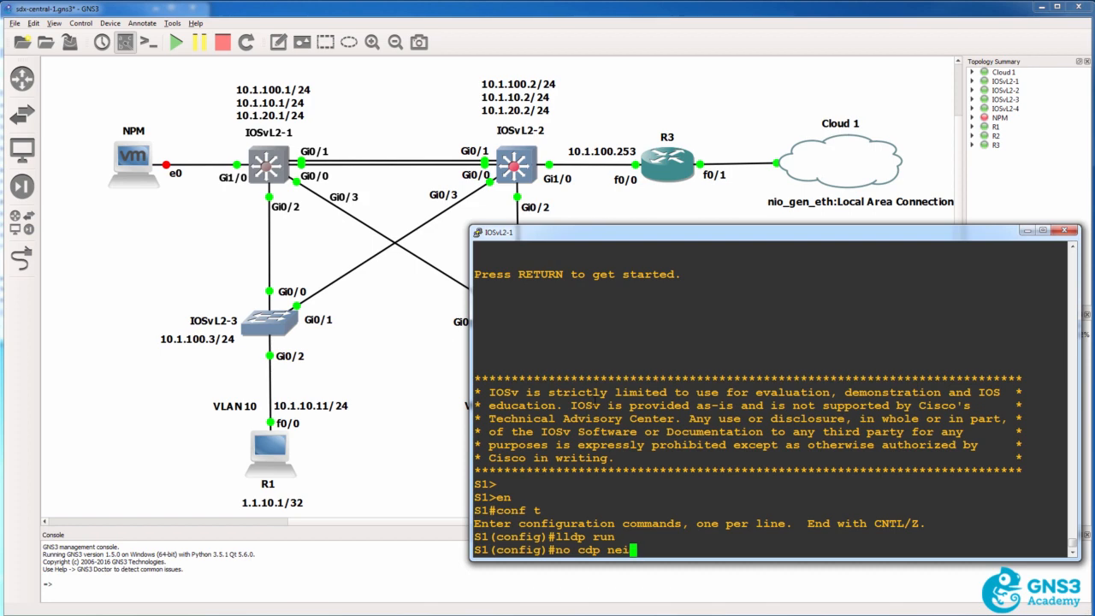
key(Return)
text(no cdp ru)
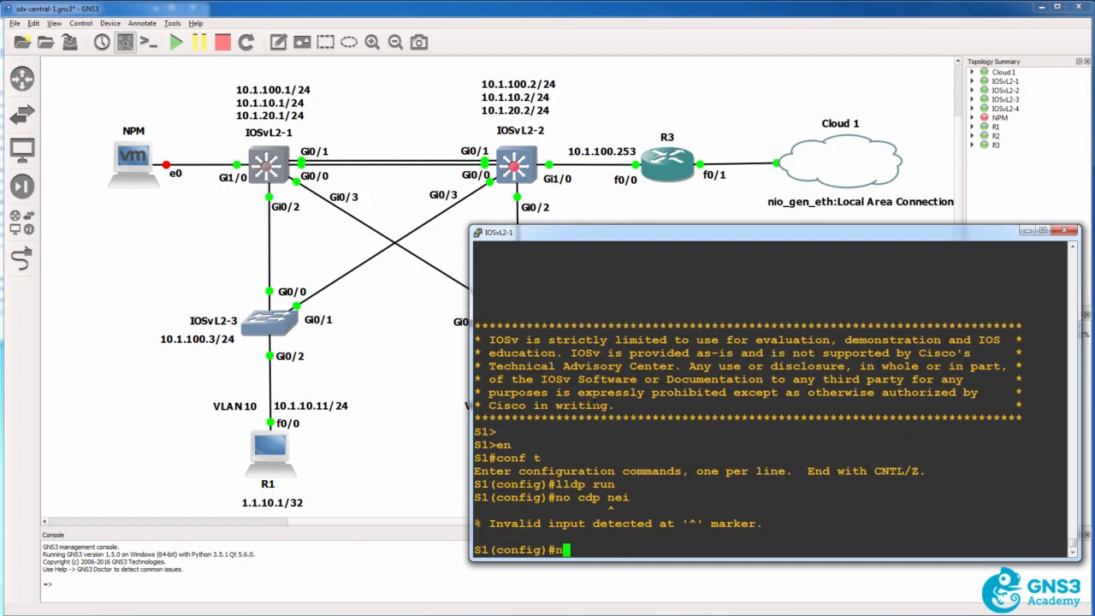
text(n)
key(Return)
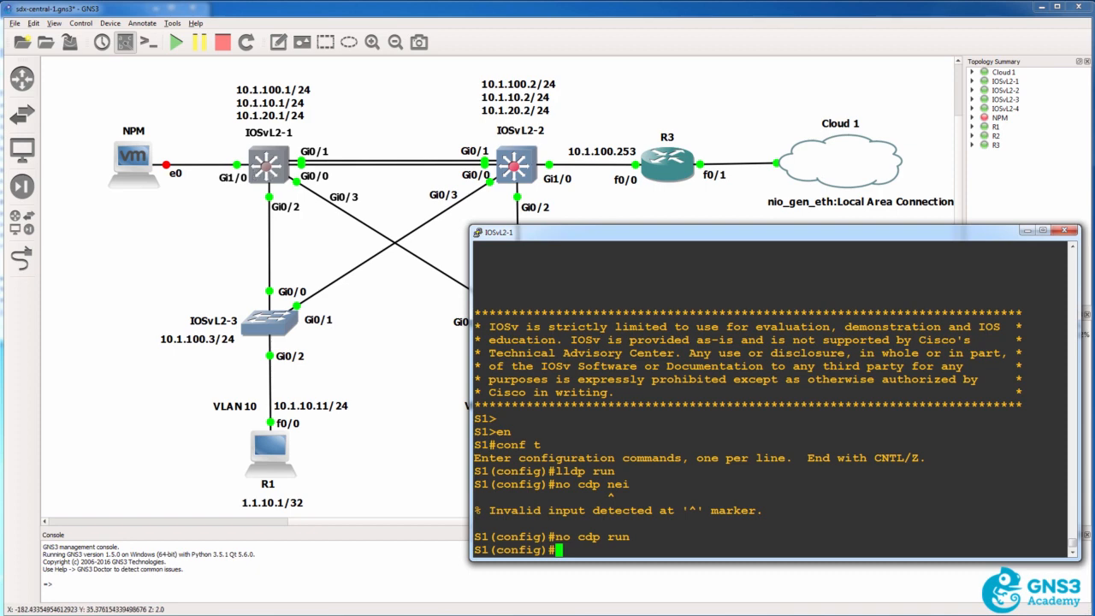
Bring up the IOSvL2-2 console session and enter privileged and global configuration mode on S2
click(275, 212)
key(alt+Tab)
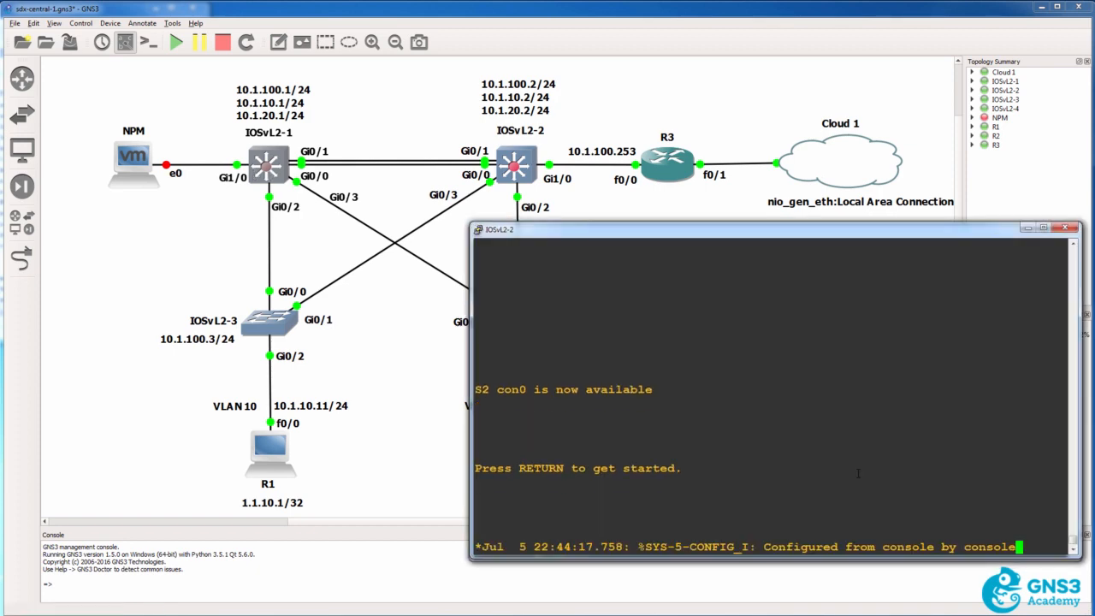
key(Return)
text(en)
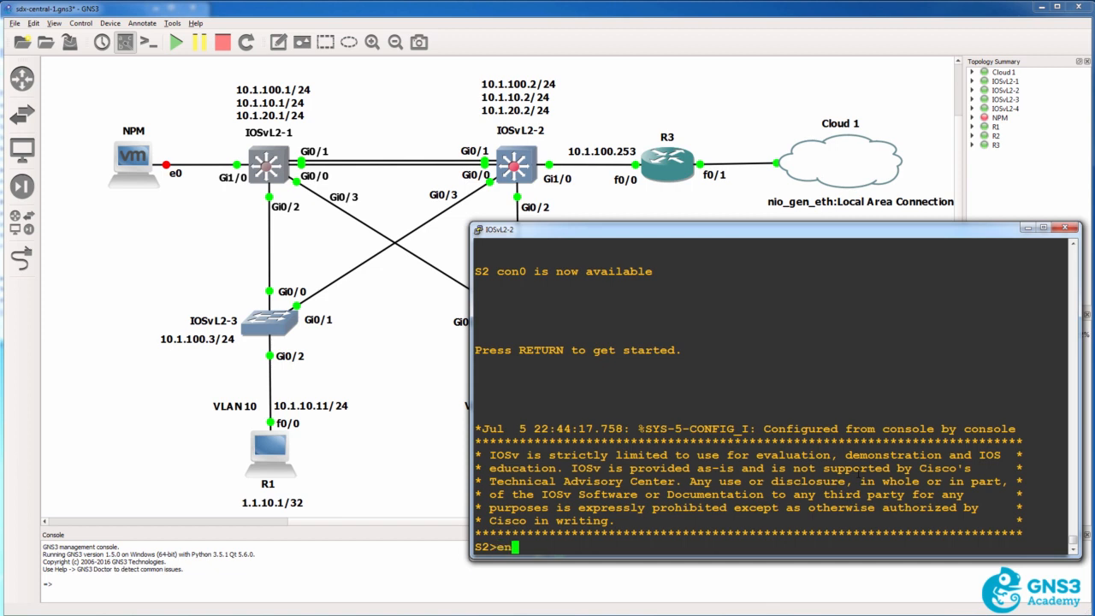
key(Return)
text(conf t)
key(Return)
Enable LLDP globally on S2 with lldp run and leave configuration mode
text(lldp run)
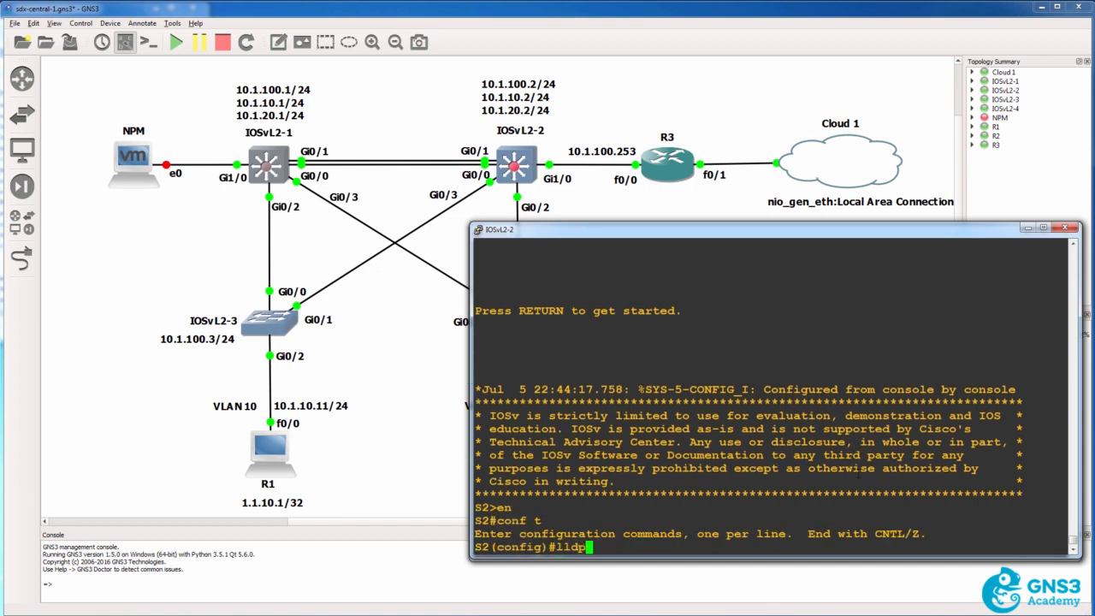
key(Return)
text(end)
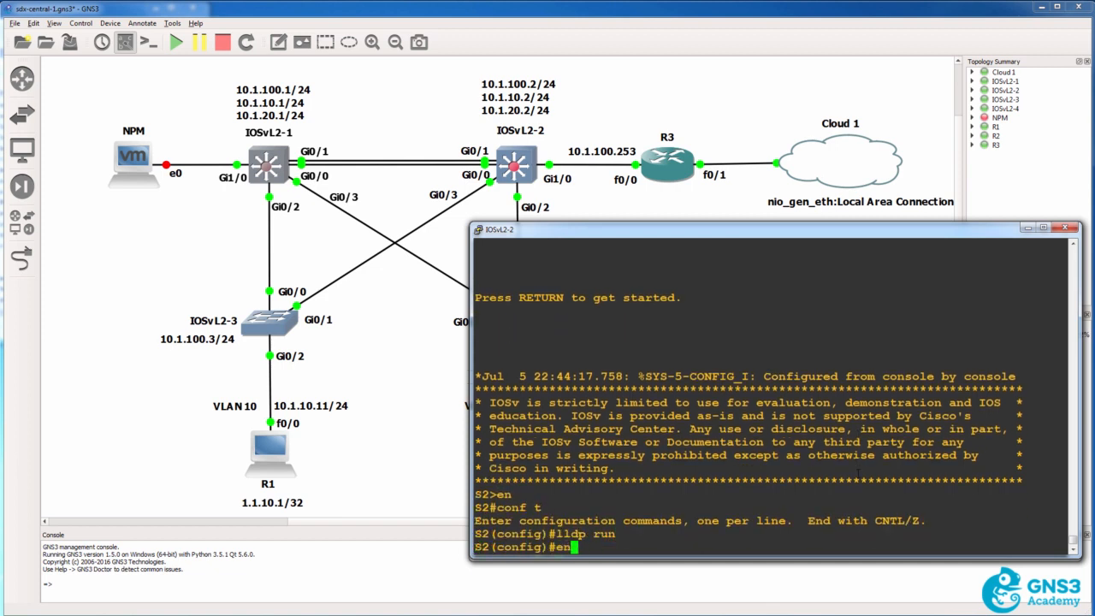
key(Return)
List S2's CDP neighbors with sh cdp nei and examine the hold times of the two S1 entries
text(sh cdpn)
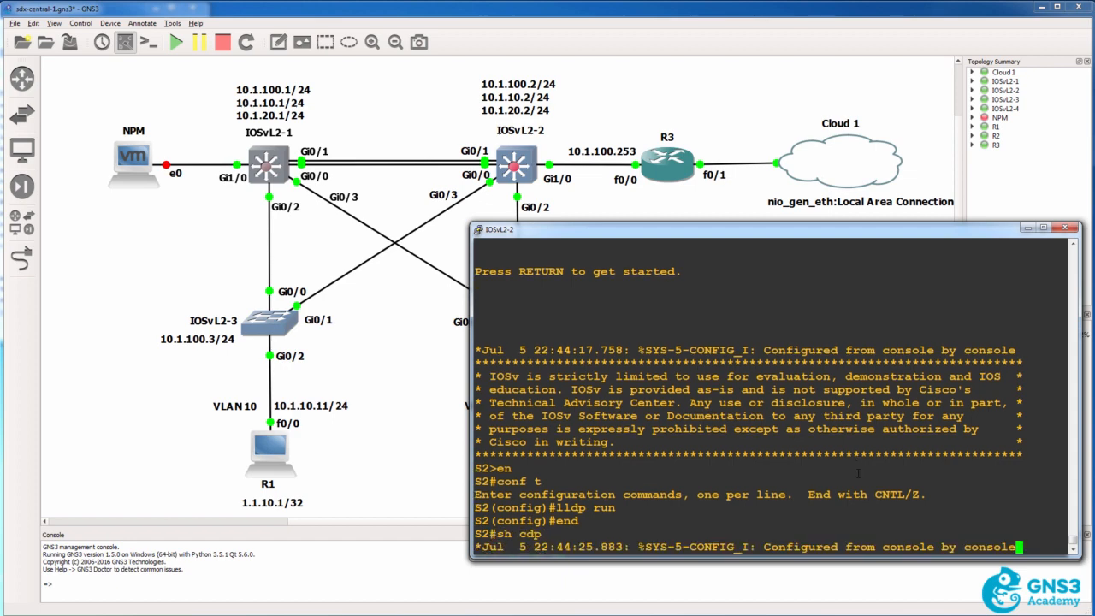
key(Tab)
key(BackSpace)
text(nei)
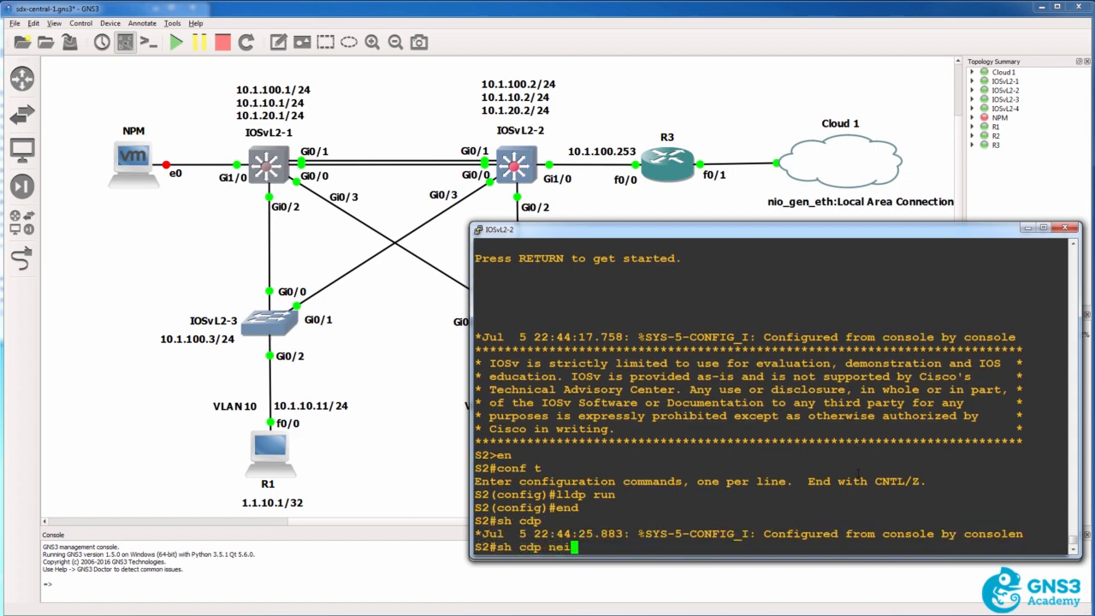
key(Return)
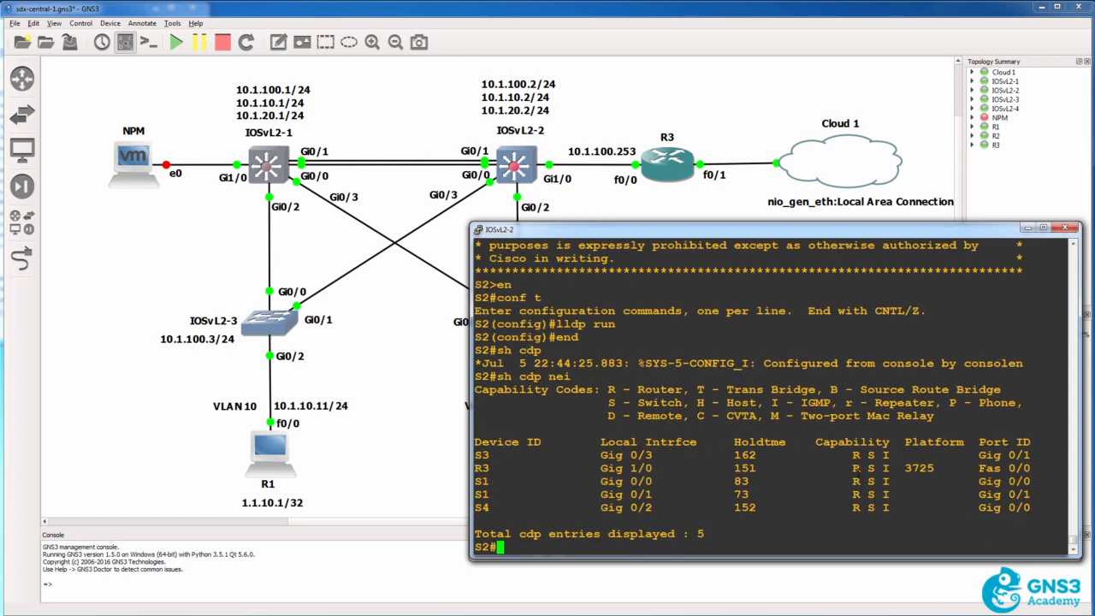
drag(538, 405, 761, 519)
double_click(742, 494)
double_click(739, 481)
Repeat sh cdp nei on S2 several times to track the hold time of the S1 entry on Gig 0/0
text(sh cdp nei)
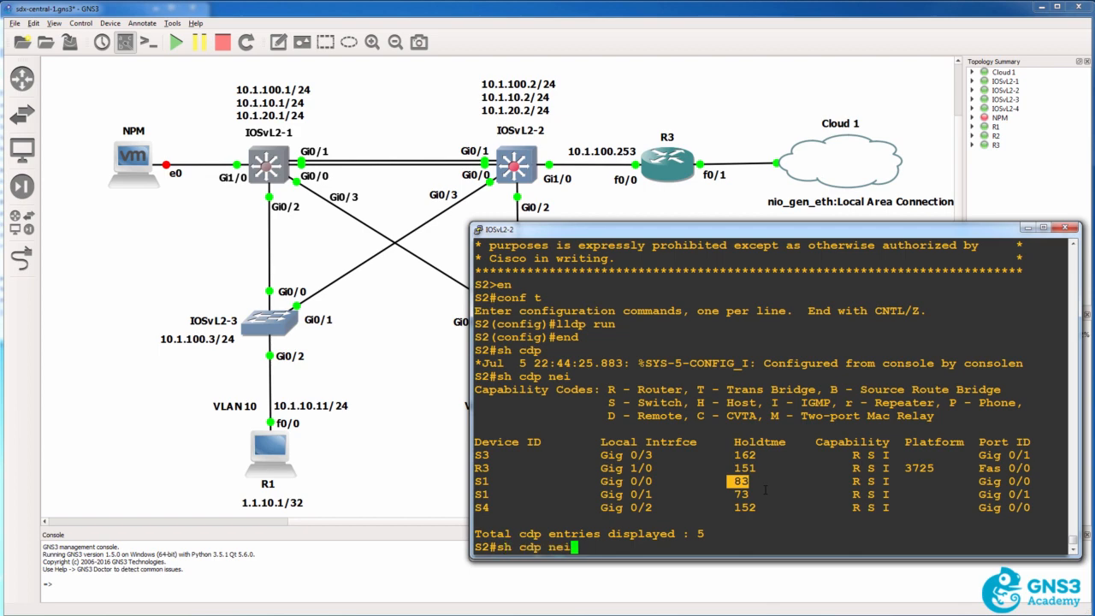
key(Return)
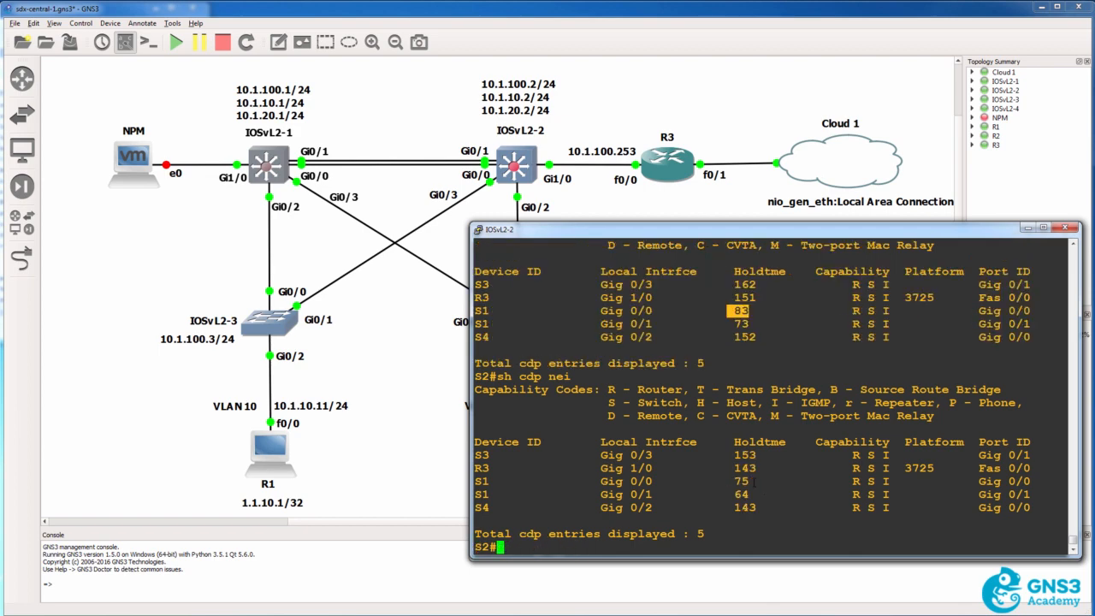
double_click(749, 482)
text(s)
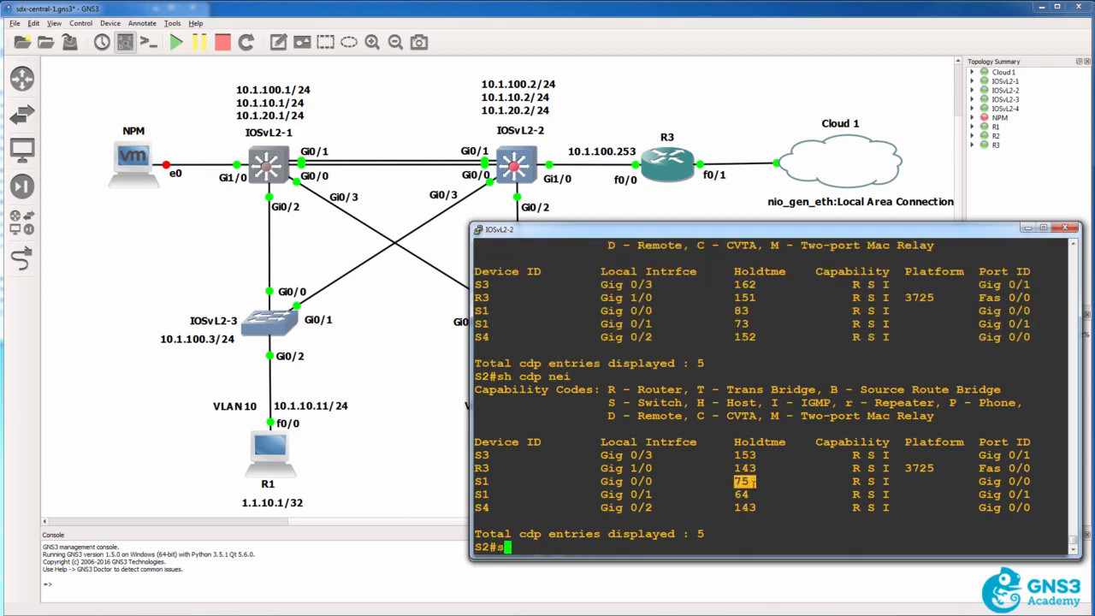
text(h cdp nei)
key(Return)
double_click(741, 482)
key(Up)
key(ctrl+a)
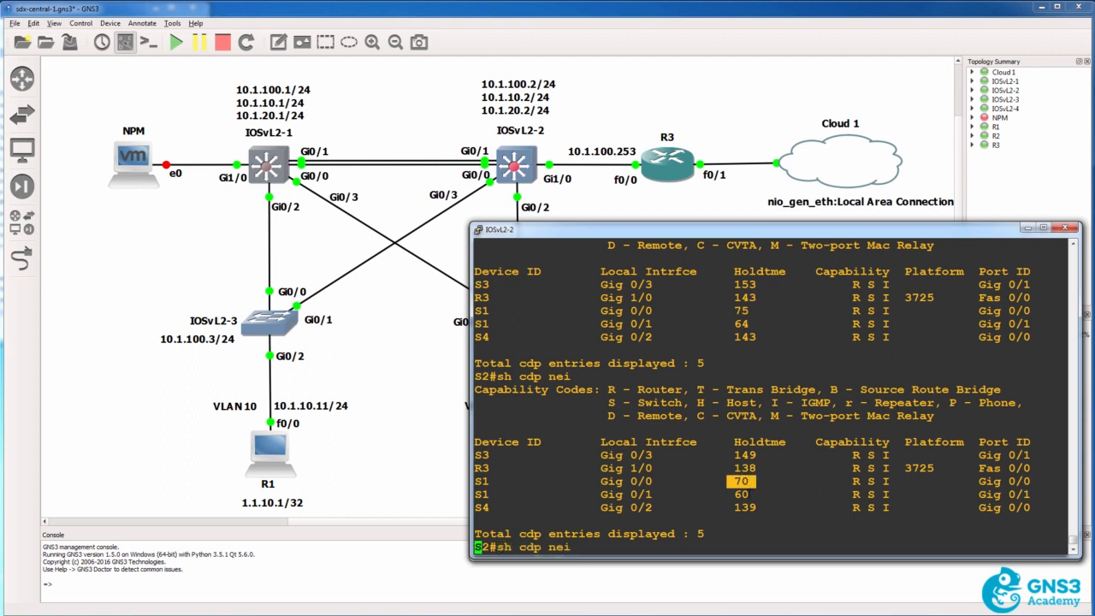
key(Return)
List S2's LLDP neighbors with sh lldp nei
text(sh lld)
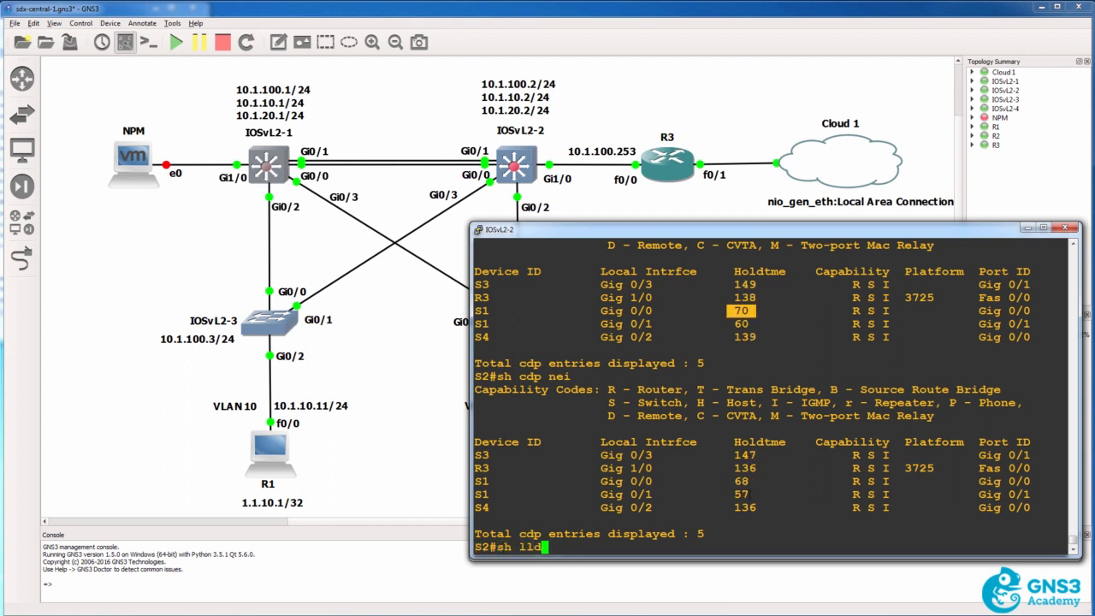
key(Tab)
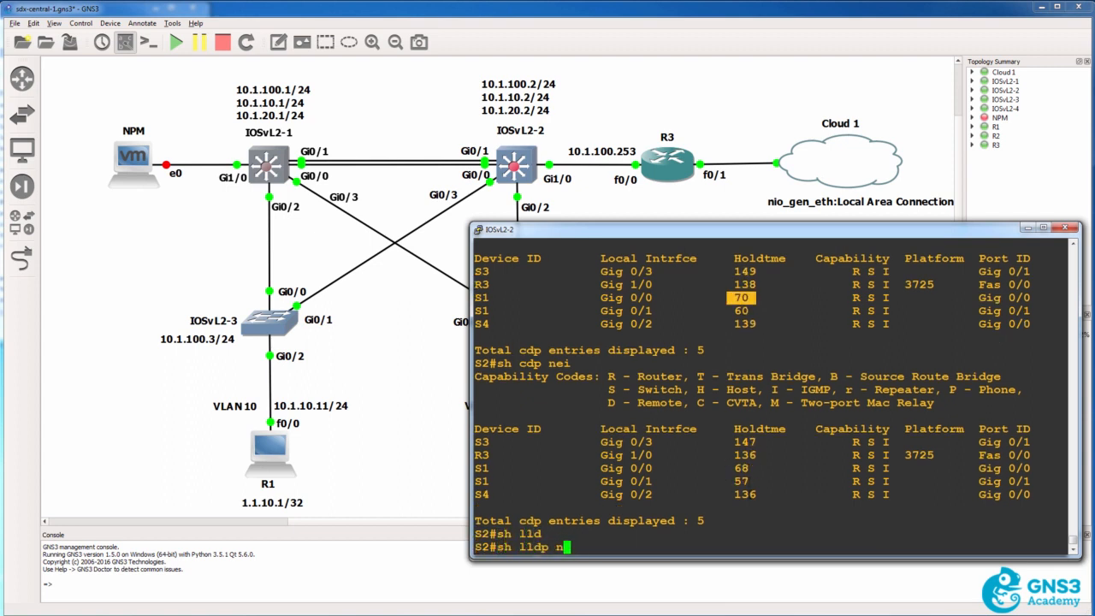
text(nei)
key(Return)
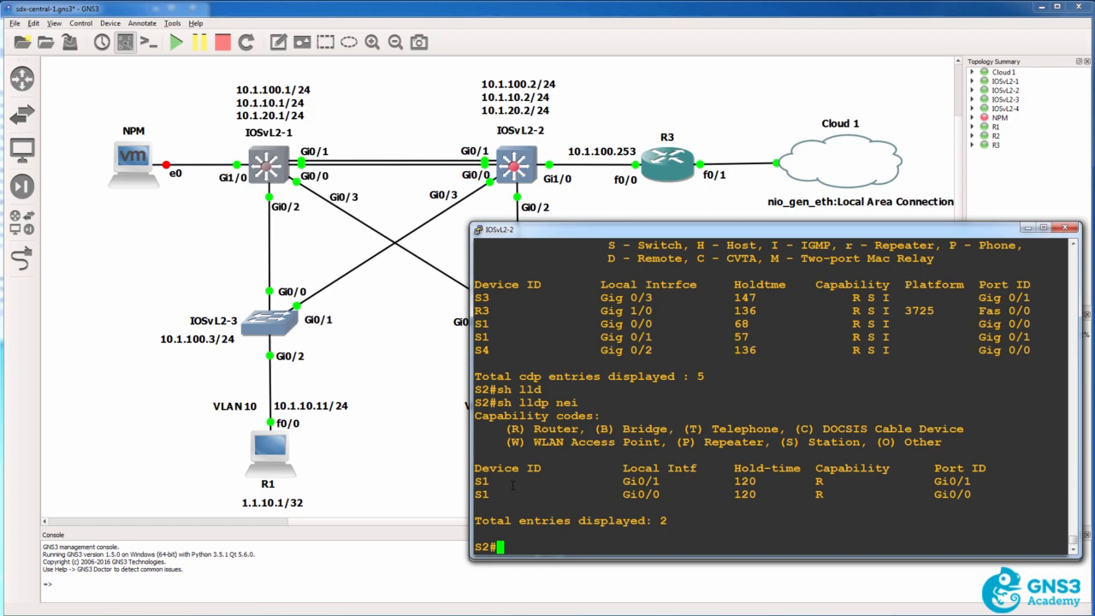
Bring up the IOSvL2-3 console session and enter privileged mode on S3
click(422, 383)
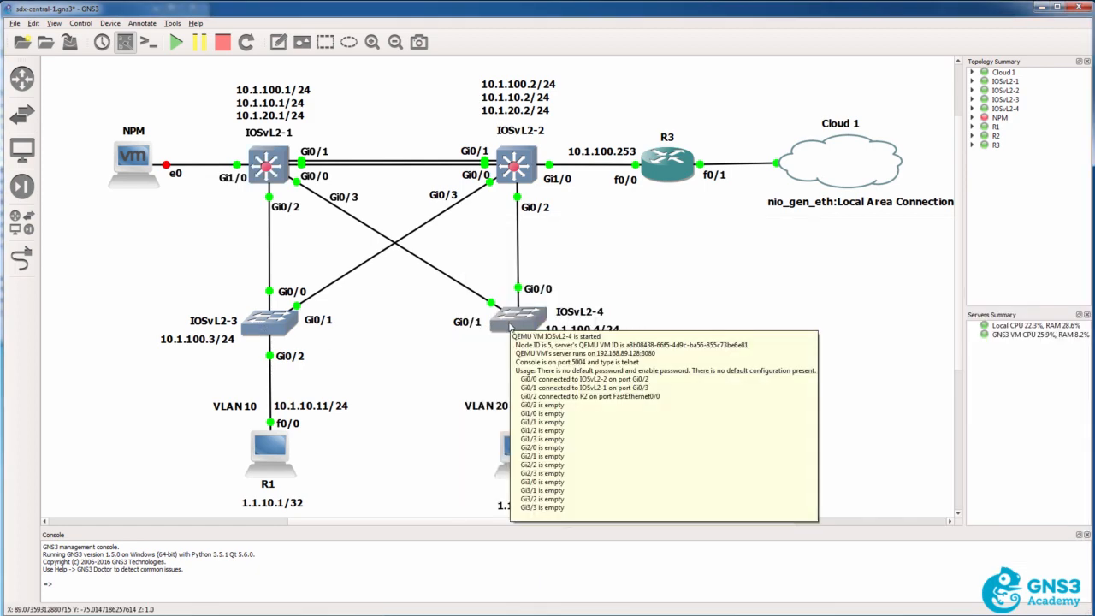
double_click(518, 318)
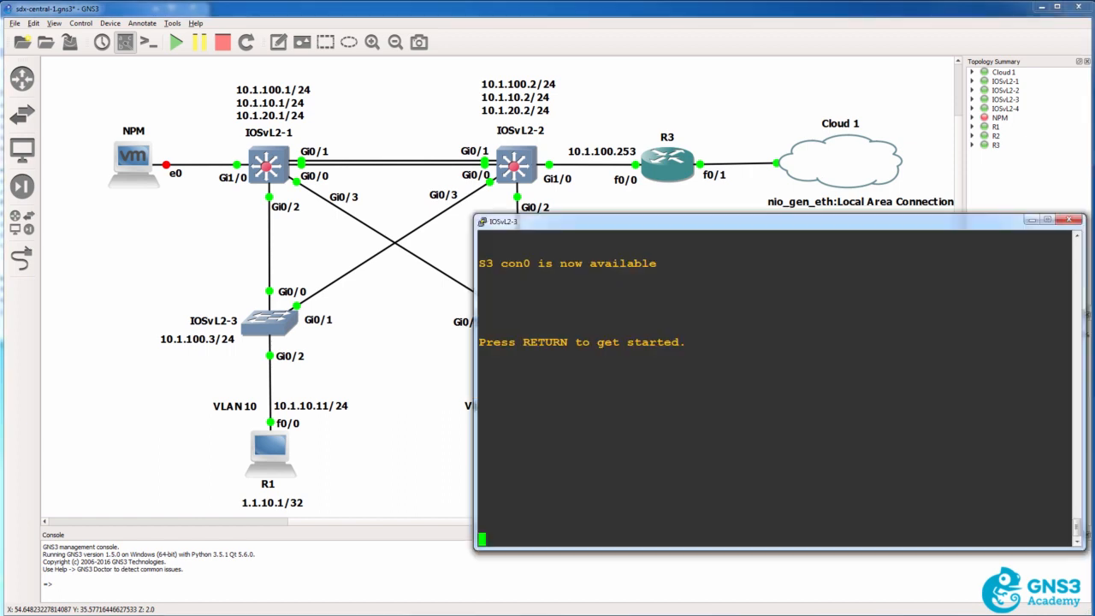
key(Return)
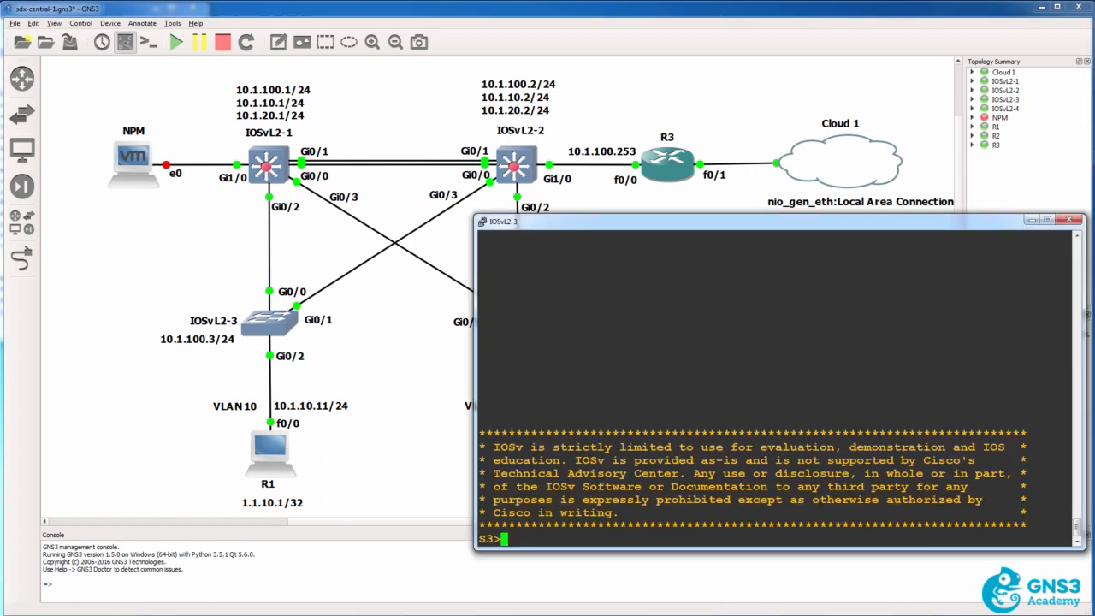
text(en)
key(Return)
Check S3 for LLDP neighbors with sh lldp nei
text(sh ll)
key(Tab)
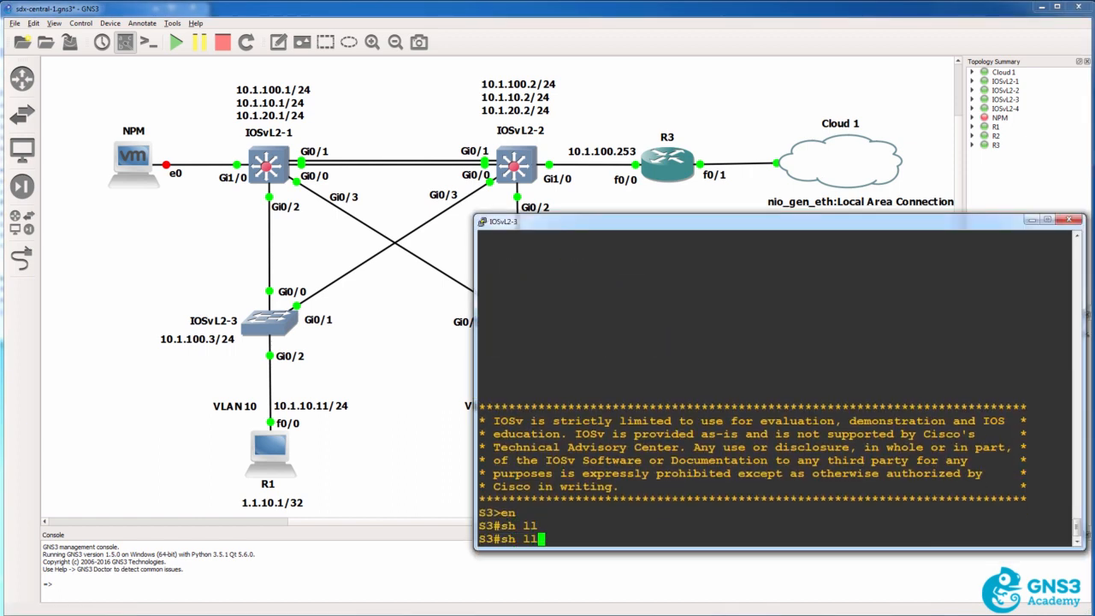
text(d)
key(Tab)
text(nei)
key(Return)
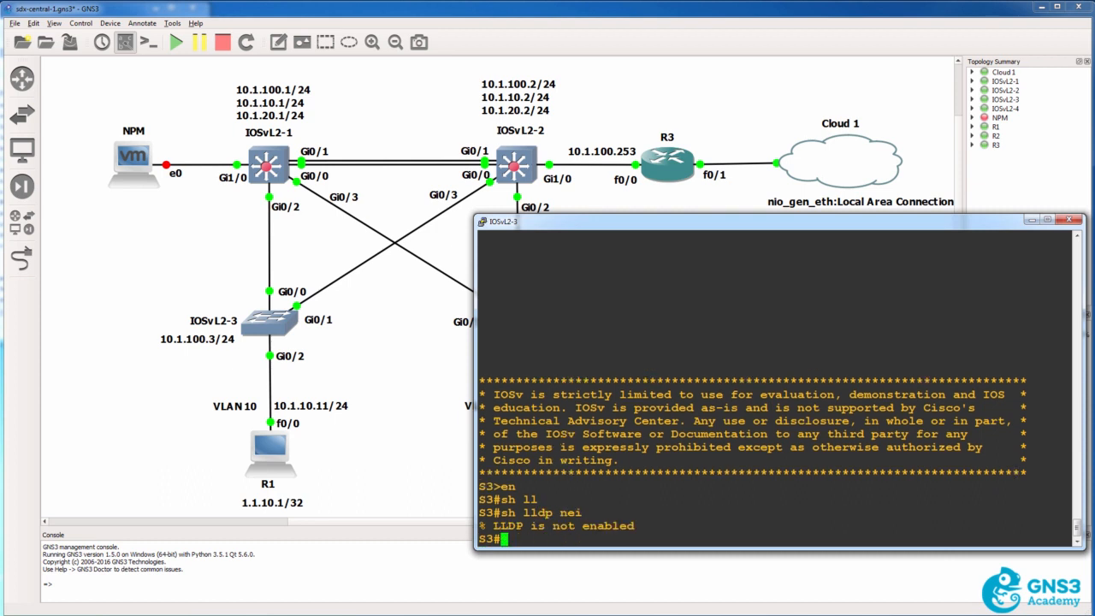
Run sh cdp nei twice on S3 and compare the hold times of the S1 and R1 entries
text(sh cdp nei)
key(Return)
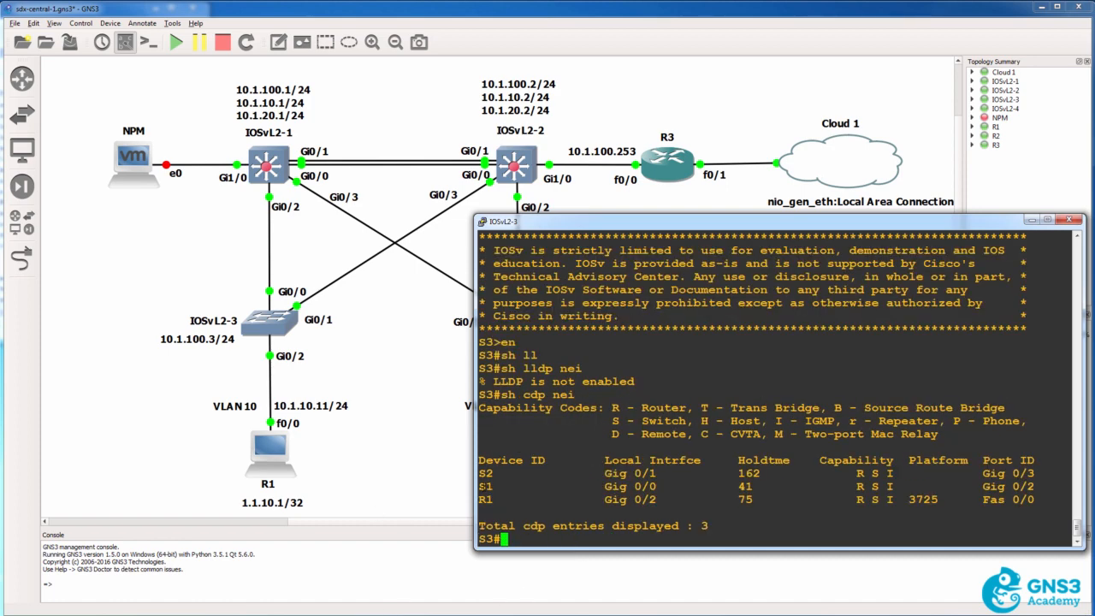
drag(478, 486, 792, 488)
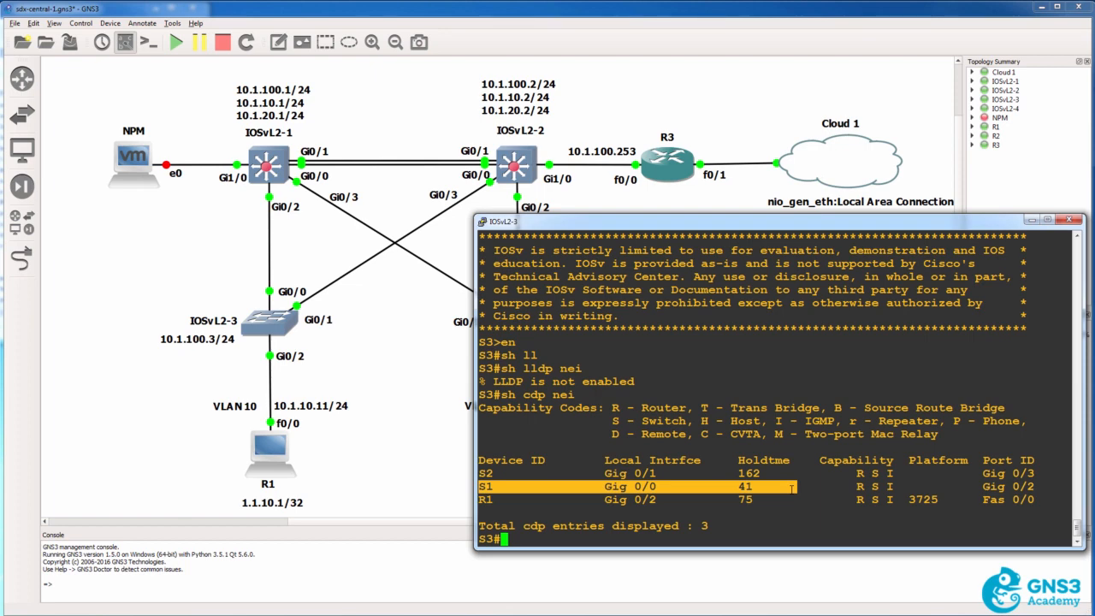
key(Up)
key(Return)
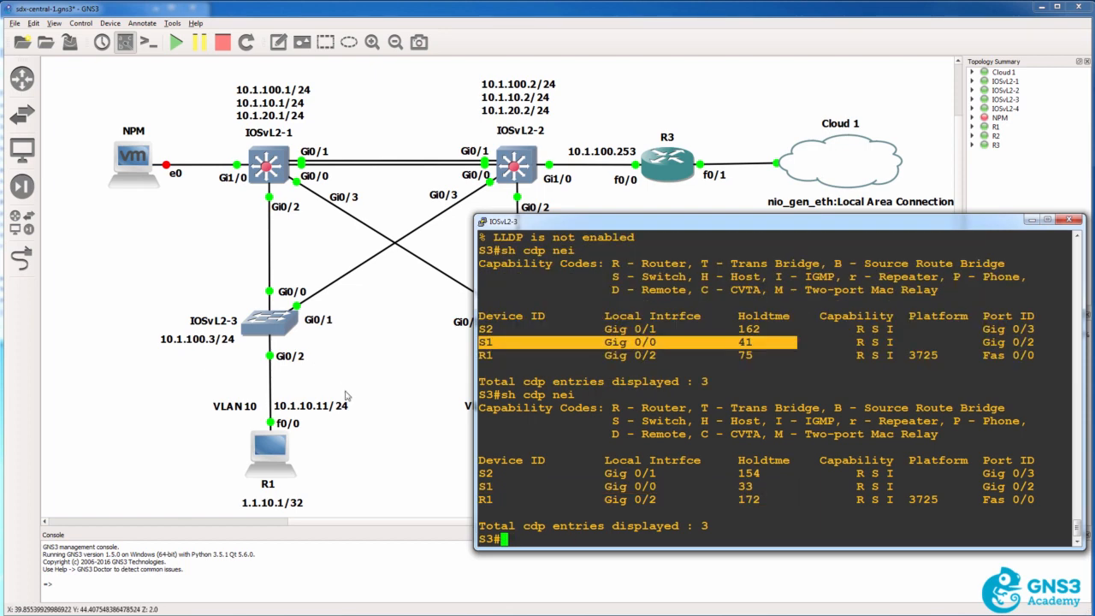
drag(479, 354, 751, 355)
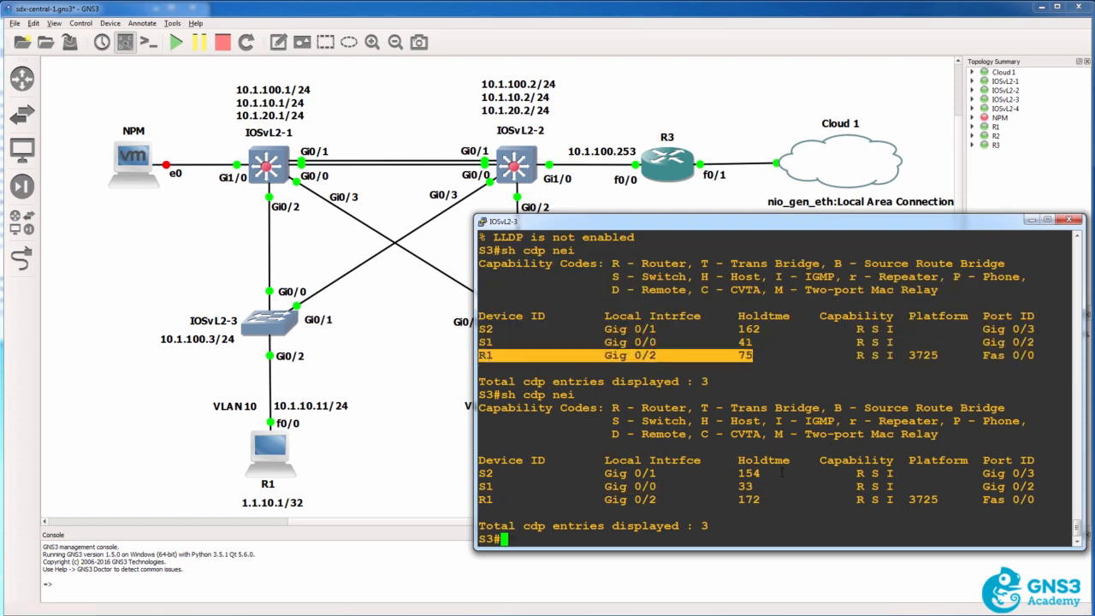
drag(775, 500, 484, 500)
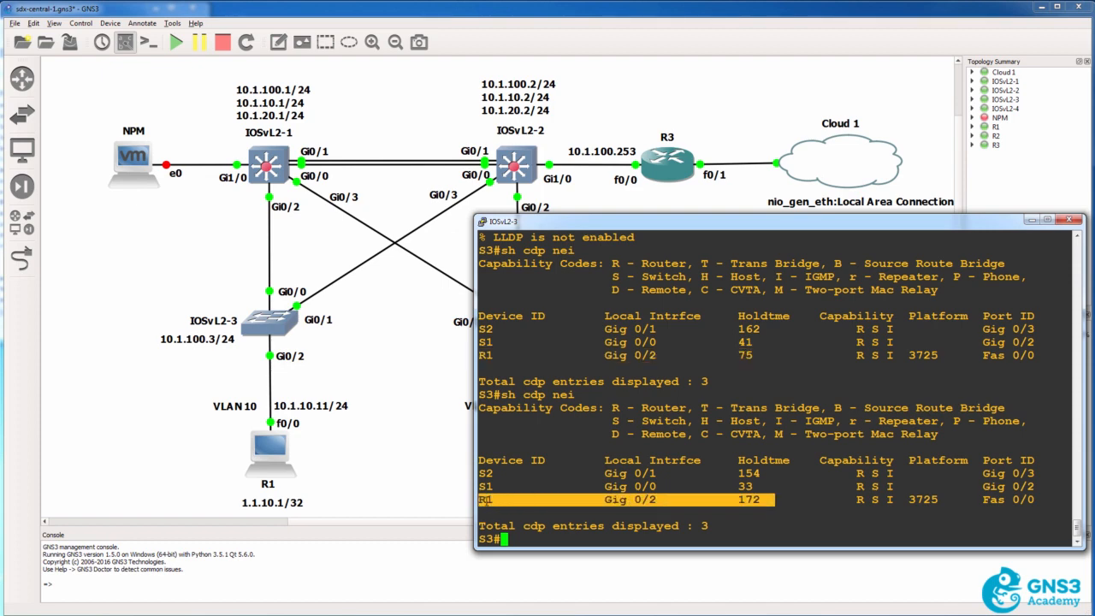
Return to the IOSvL2-2 console session and list S2's CDP neighbors again
key(alt+Tab)
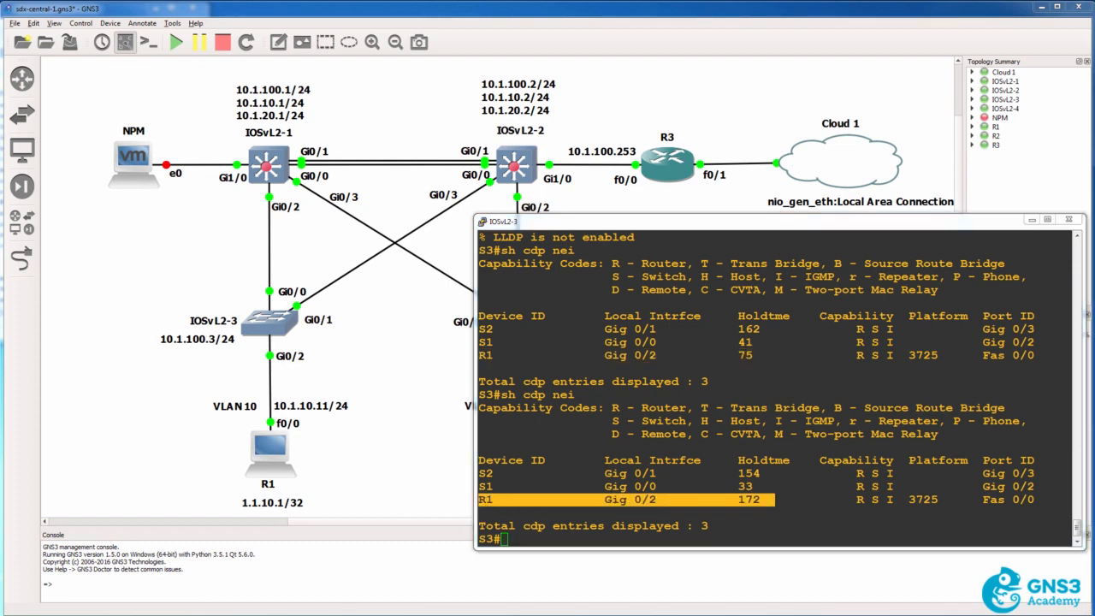
key(alt+Tab)
text(sh )
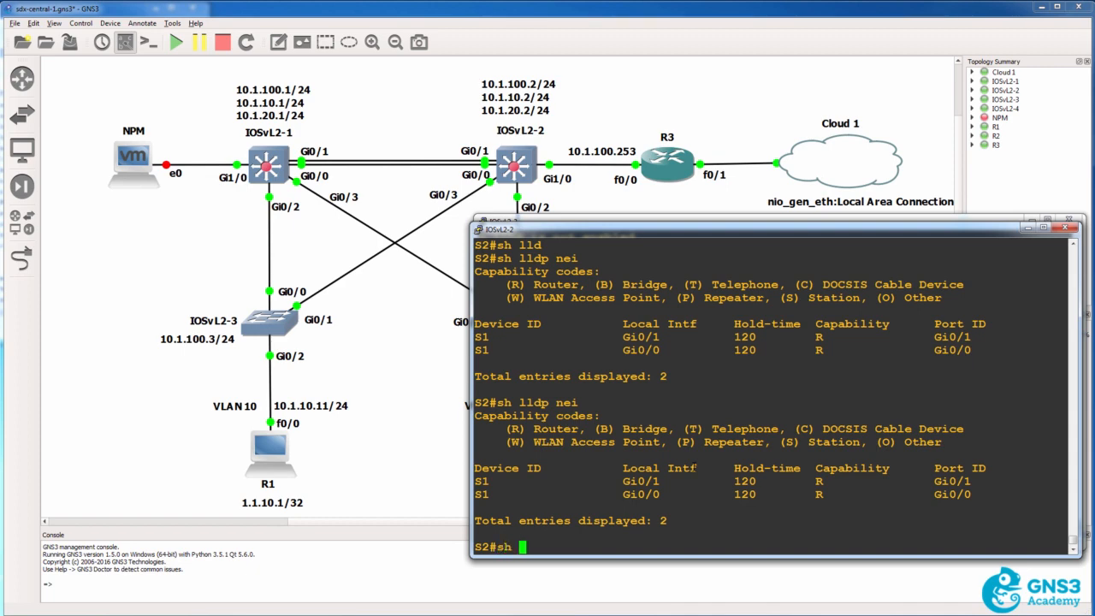
text(cdp nei)
key(Return)
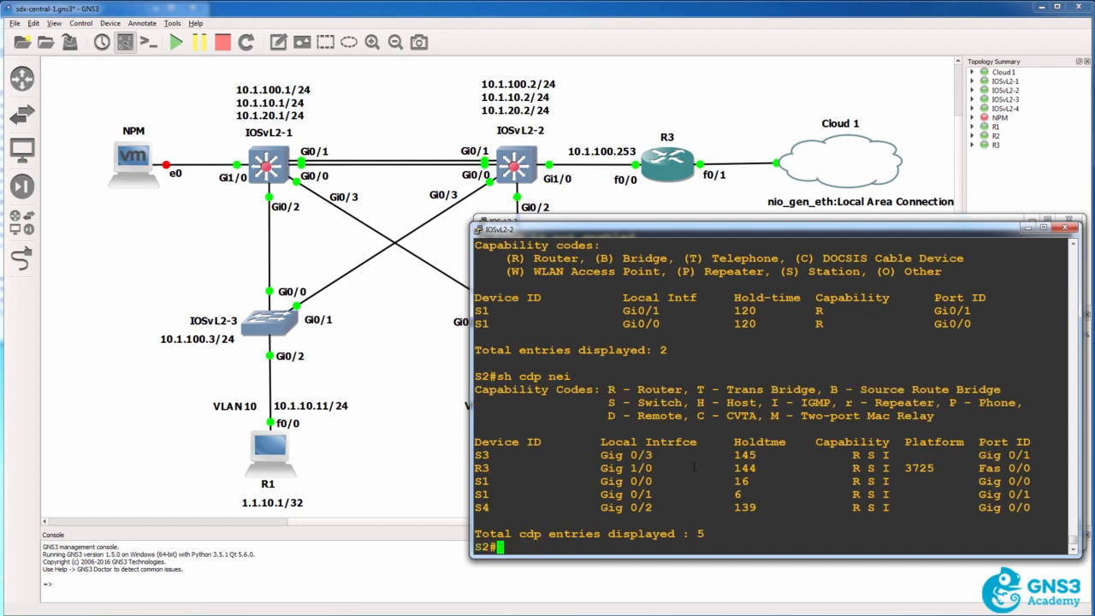
Recheck S2's LLDP neighbors with sh lldp nei while examining the hold time of the S1 CDP entry on Gig 0/1
text(sh lldp nei)
key(Return)
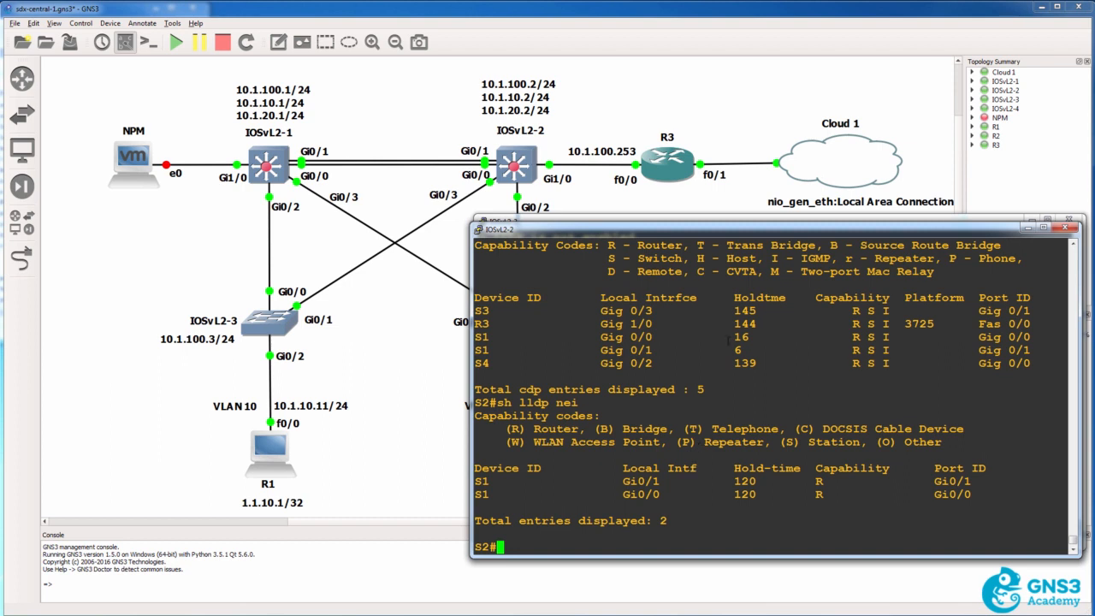
drag(761, 351, 475, 351)
text(sh lldp nei)
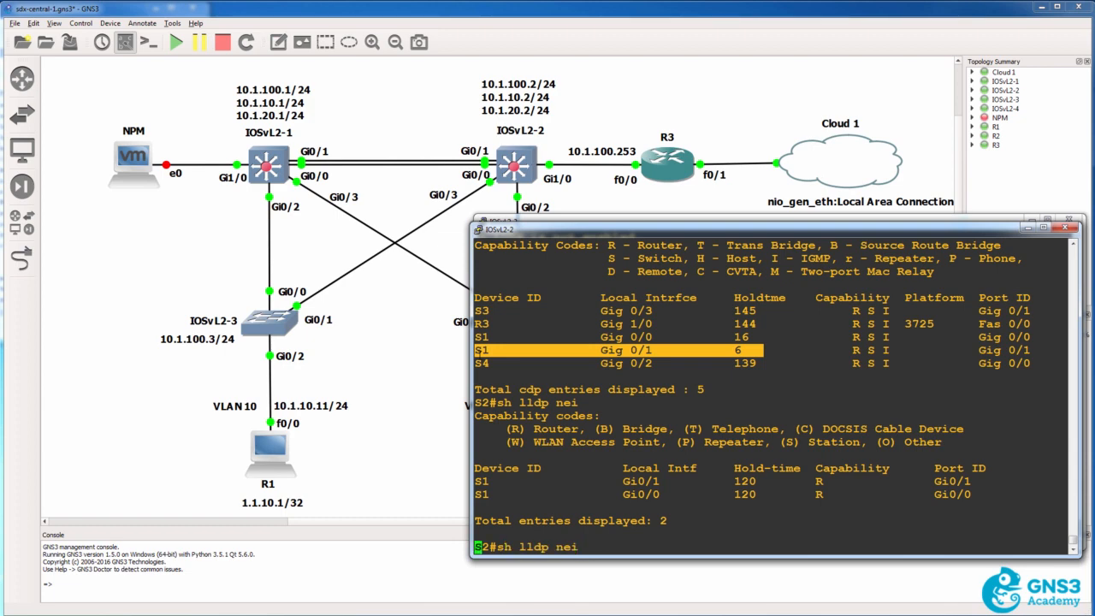
key(Return)
Rerun sh cdp nei on S2 and highlight the resulting neighbor table to examine which devices use CDP
key(Up)
key(Up)
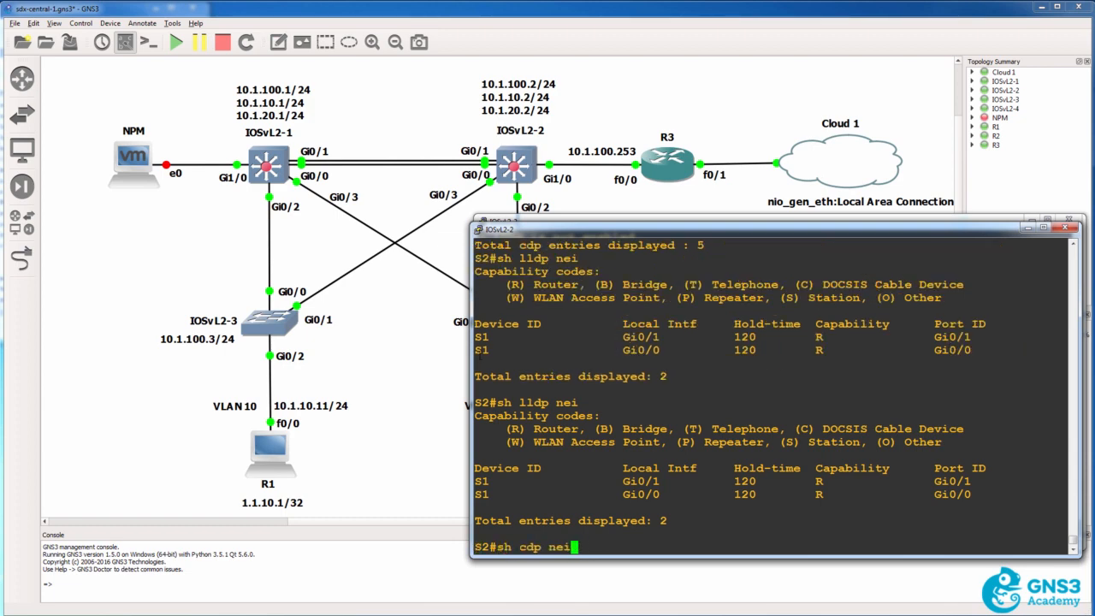
key(Return)
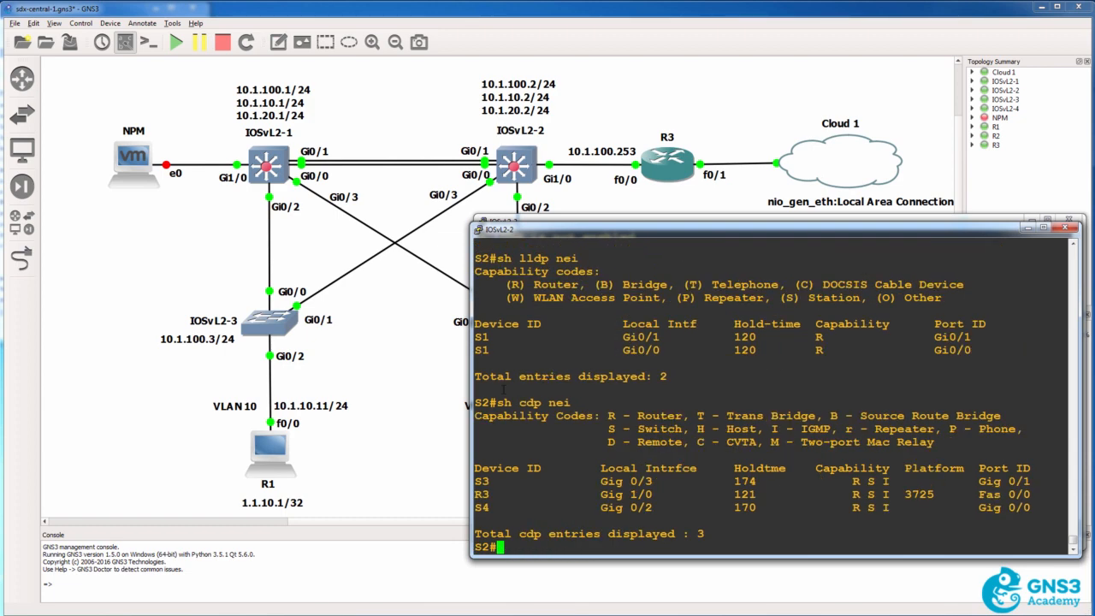
drag(504, 389, 685, 520)
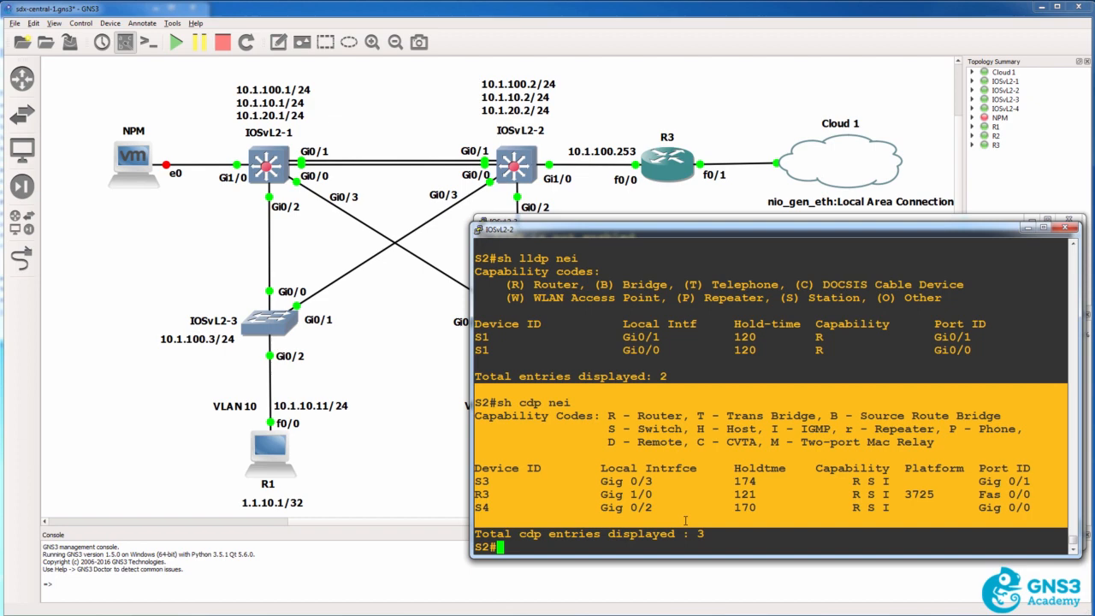
Rerun sh lldp nei on S2 and highlight its neighbor table for comparison with the CDP output
key(Up)
key(Up)
key(Return)
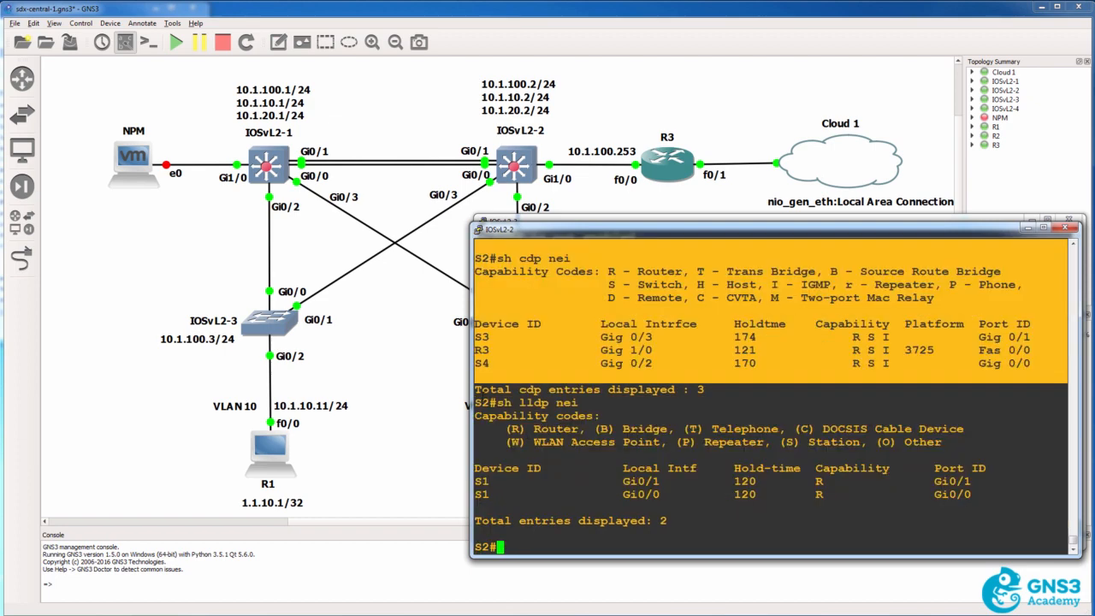
drag(475, 389, 678, 513)
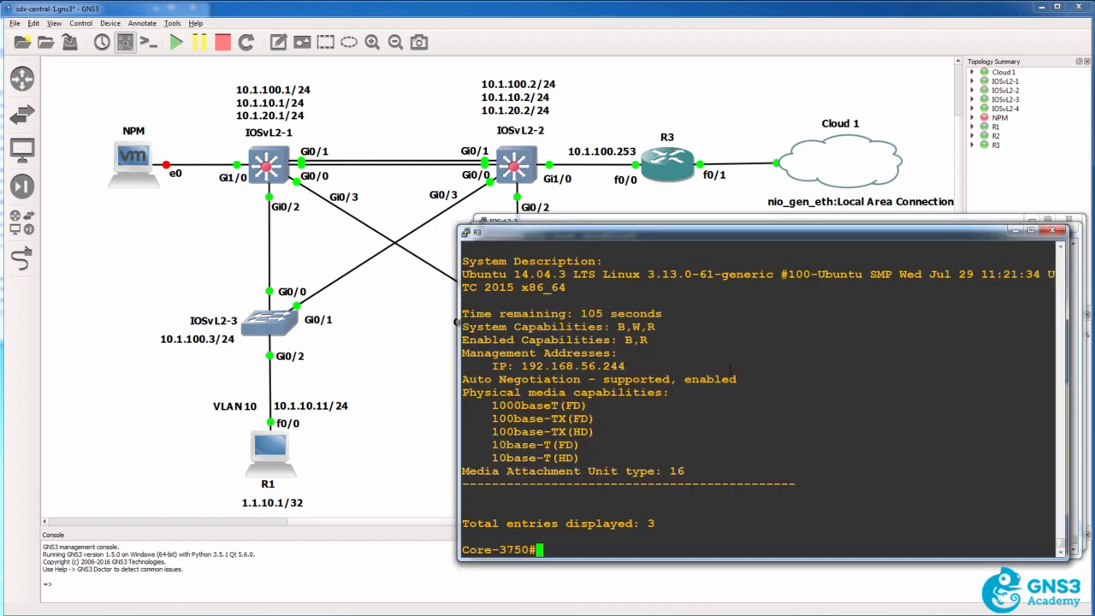
In the Core-3750 console session, show sh lldp neighbors detail and quit the paged output
text(sh lldp neighbors detail)
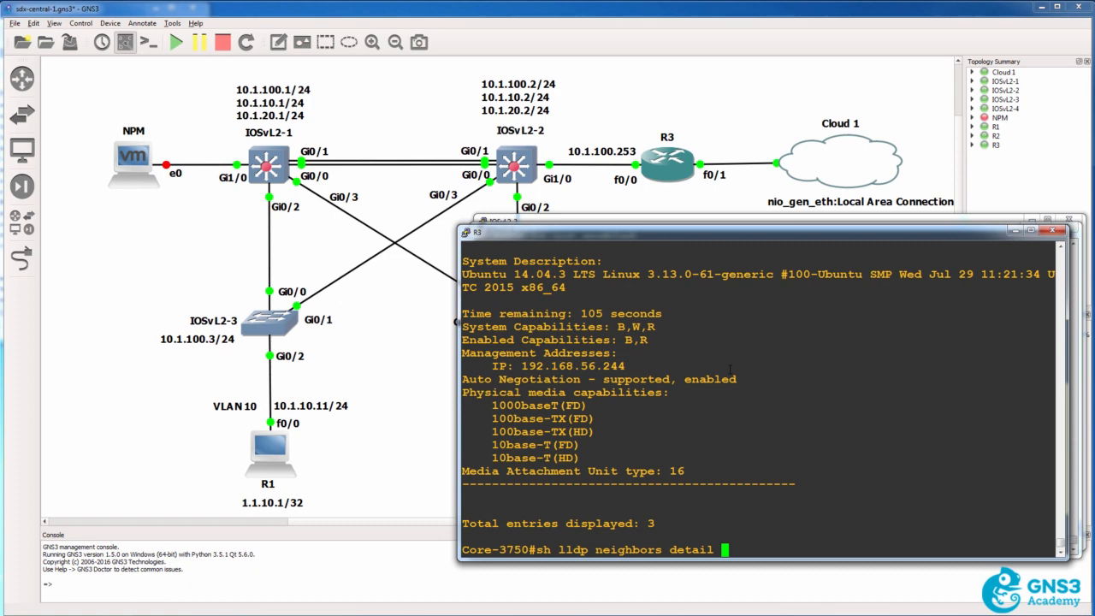
key(Return)
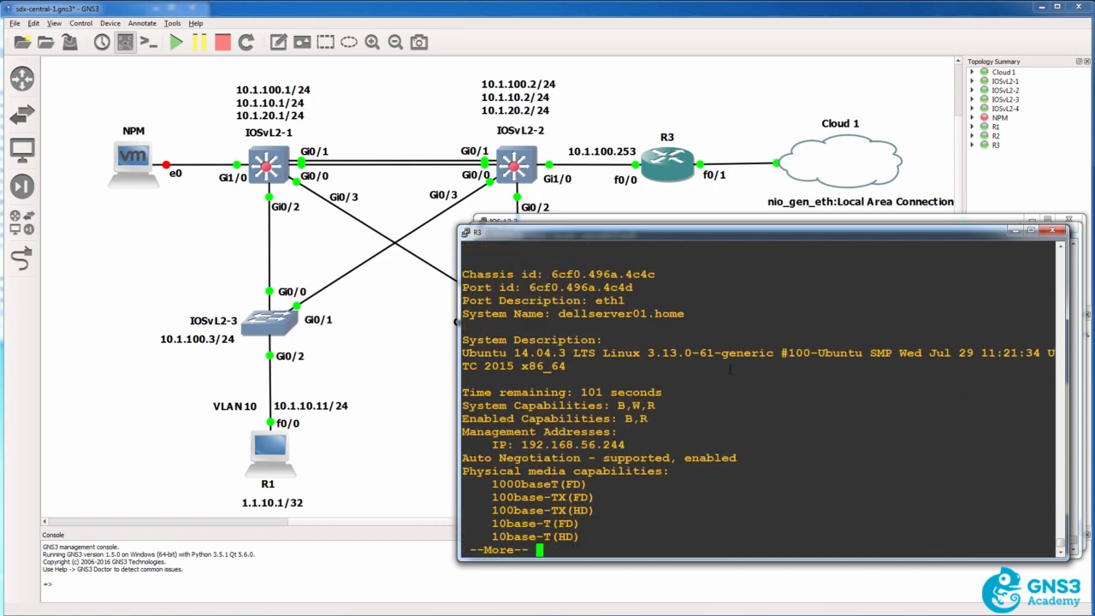
key(q)
List Core-3750's LLDP neighbors in summary form with sh lldp neighbors and highlight the table
key(Up)
key(Up)
key(Down)
key(BackSpace)
key(BackSpace)
key(BackSpace)
key(BackSpace)
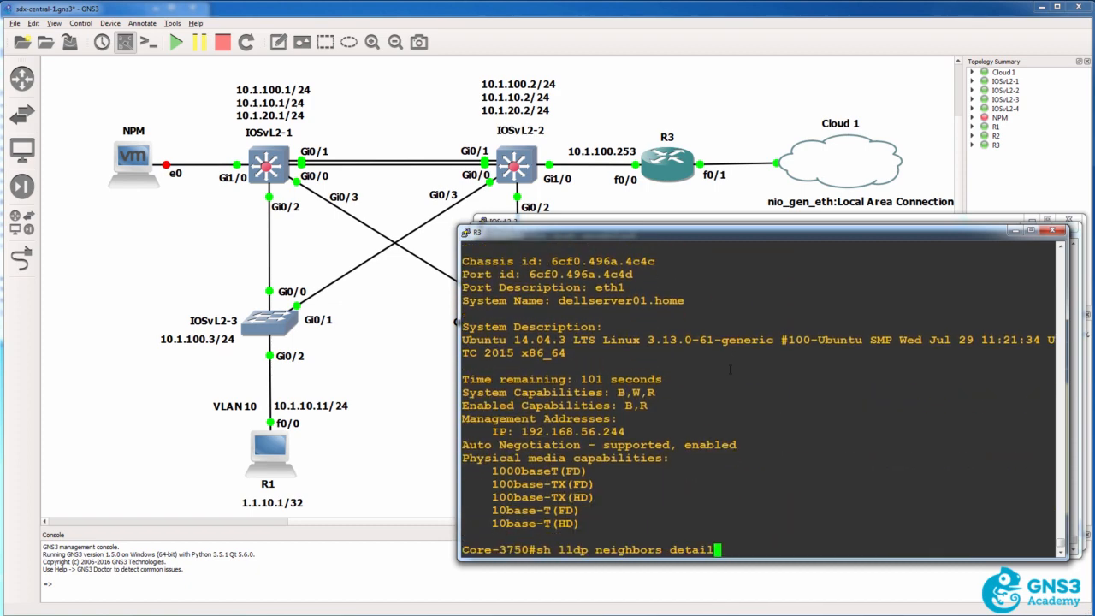
key(BackSpace)
key(BackSpace)
key(BackSpace)
key(Return)
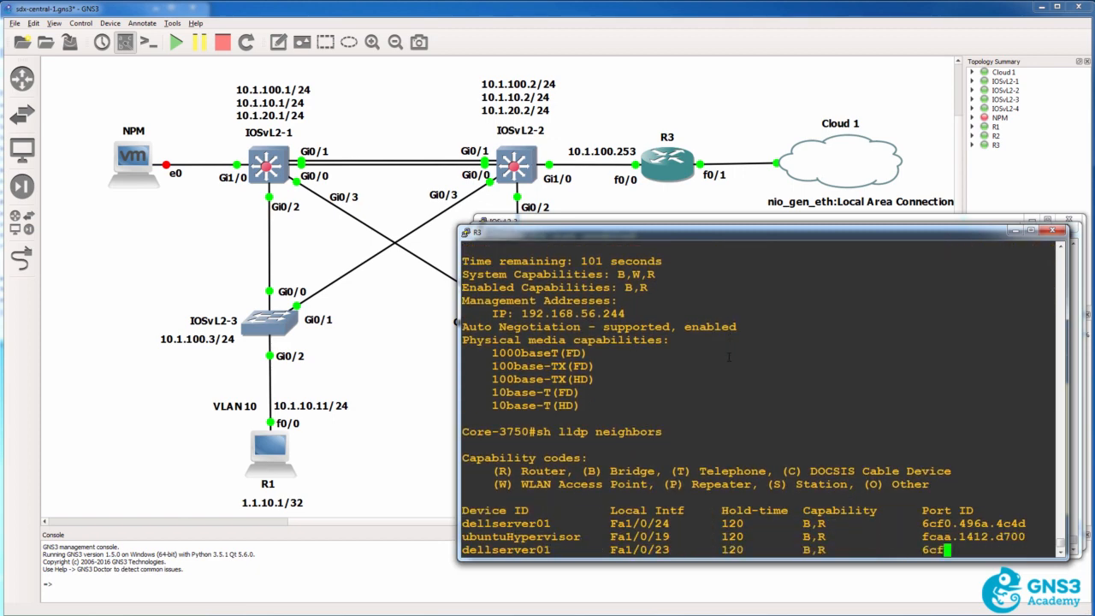
drag(478, 366, 660, 549)
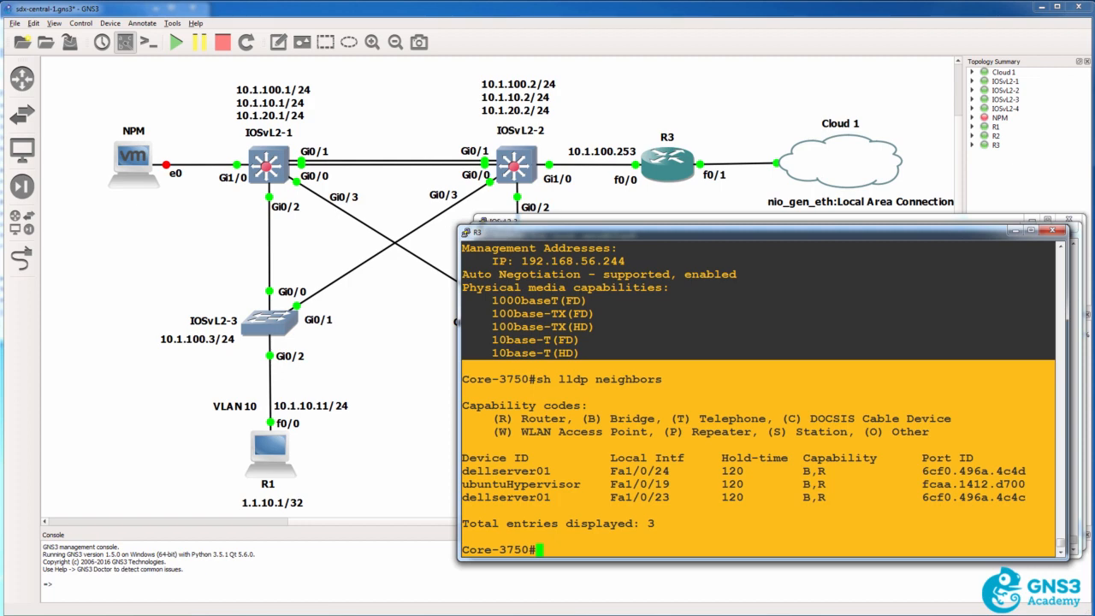
key(alt+Tab)
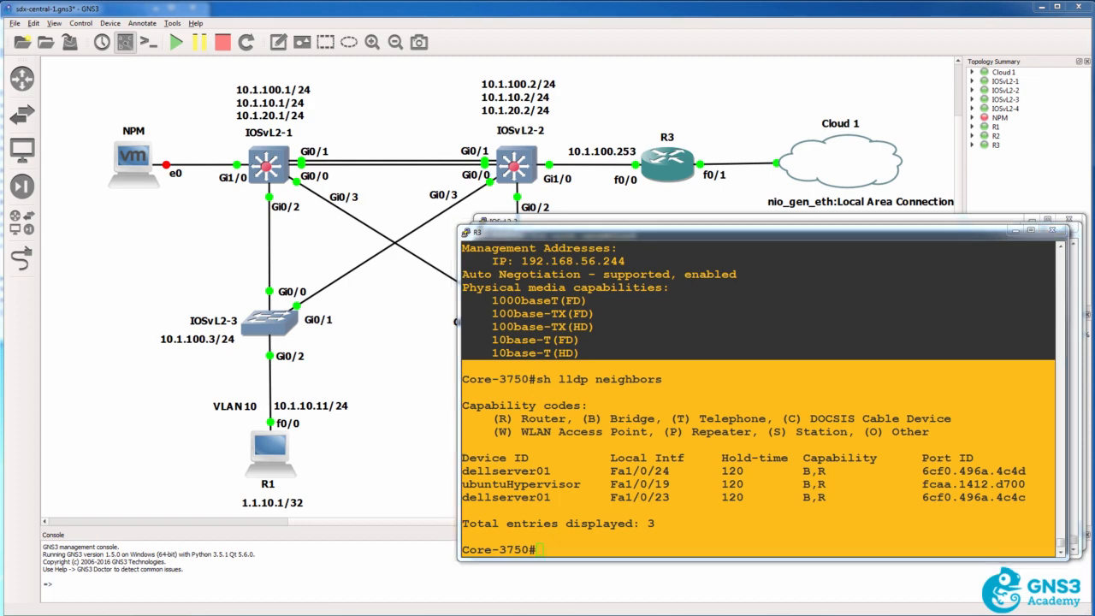